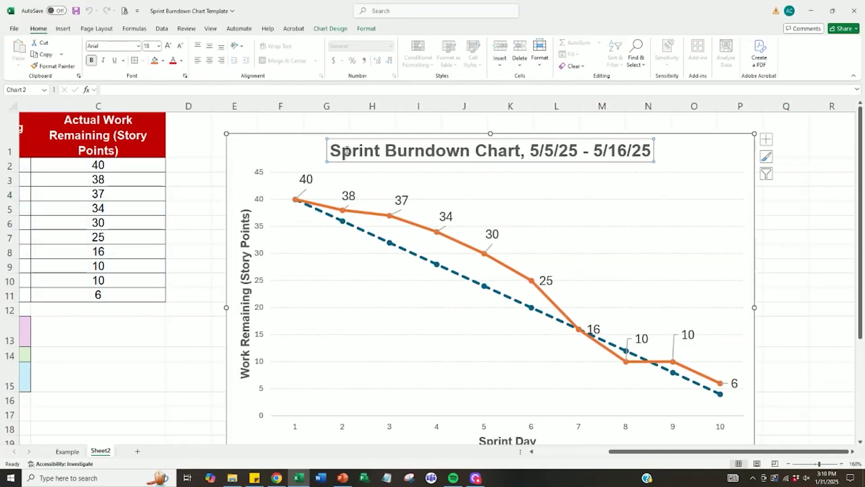
- Scroll down to review the finished Sprint Burndown Chart template
scroll(602, 213, down, 1)
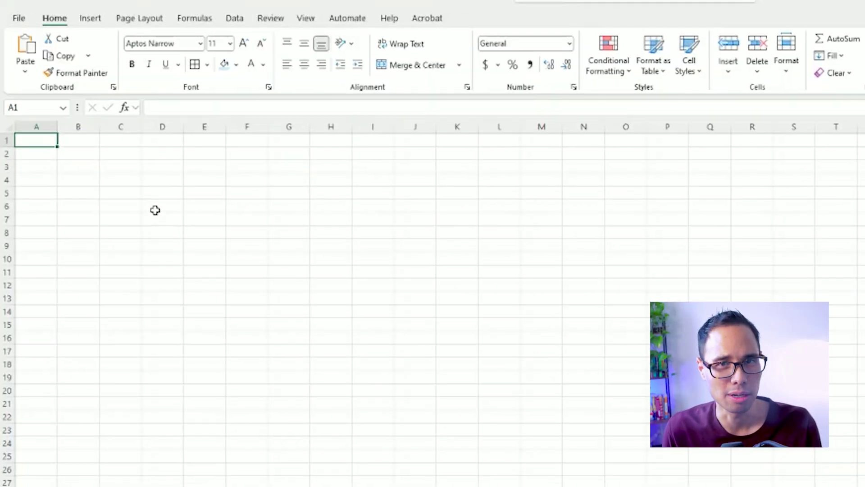
- Set the whole sheet's font to Arial, size 12
click(154, 208)
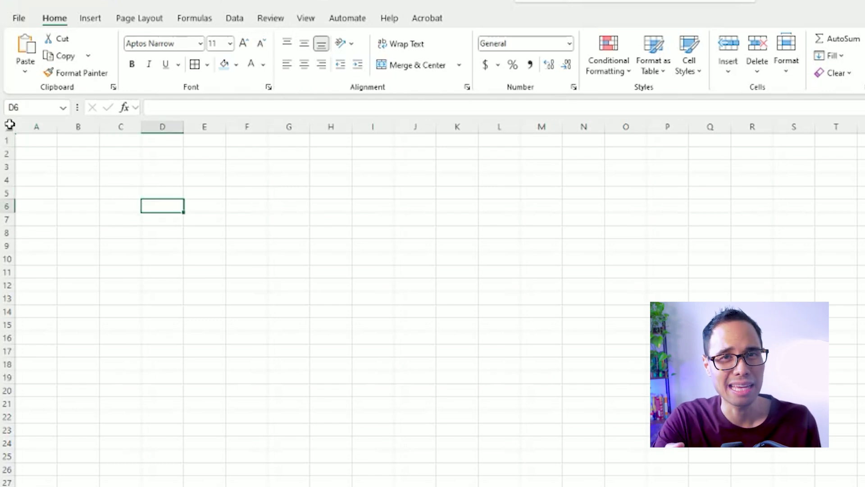
key(ctrl+a)
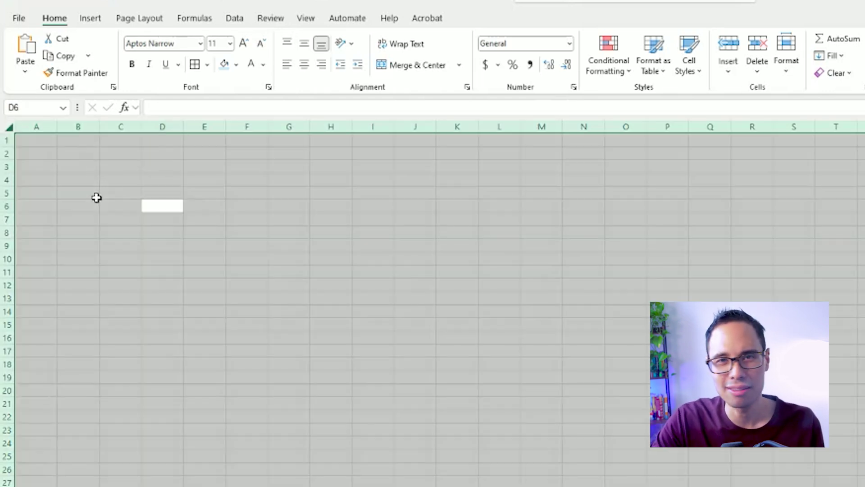
click(201, 44)
scroll(196, 270, down, 5)
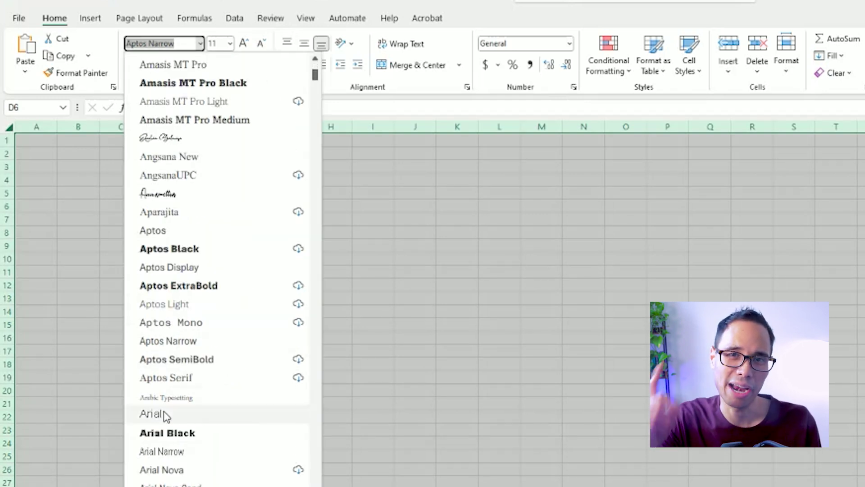
click(164, 413)
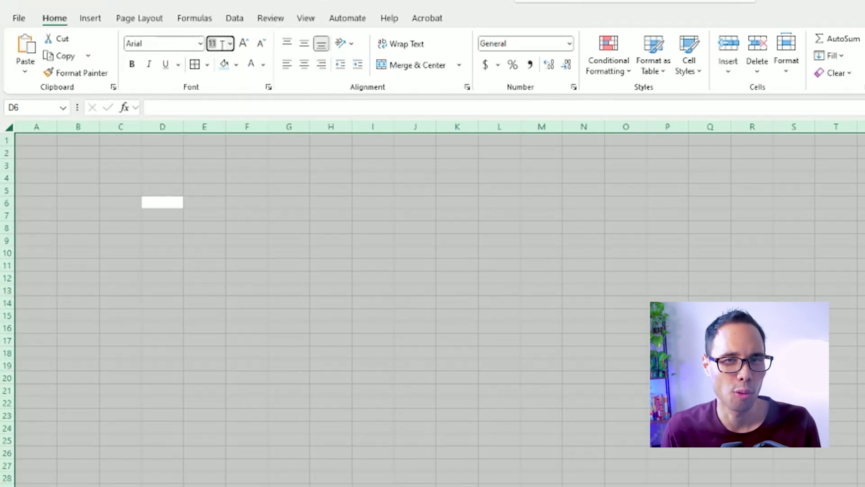
key(Return)
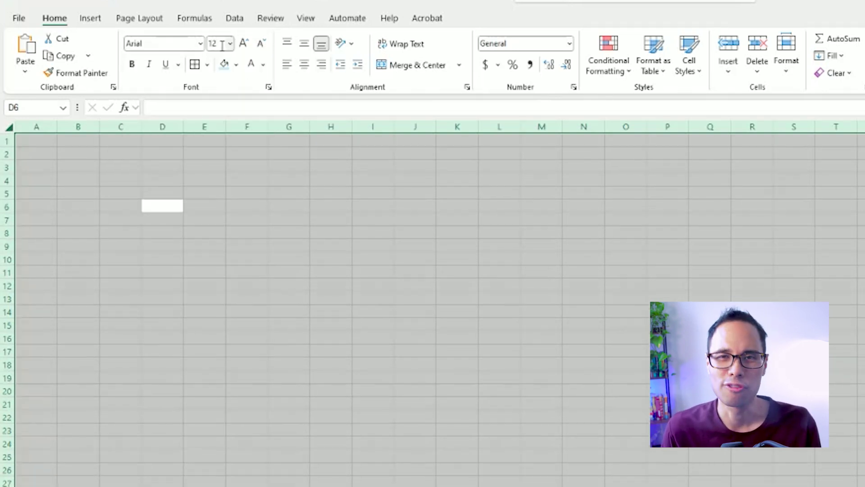
click(52, 157)
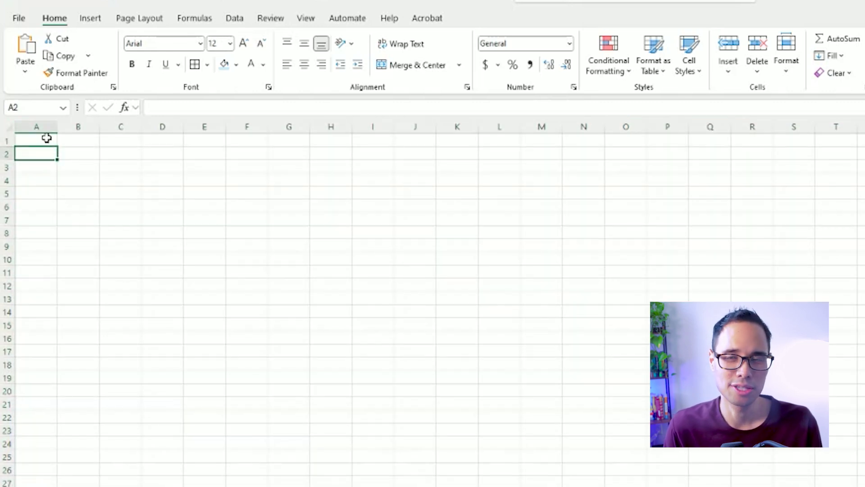
- Enter headers Sprint Day, Ideal Work Remaining (Story Points), Actual Work Remaining (Story Points) in A1:C1
click(46, 138)
text(Sprint Day)
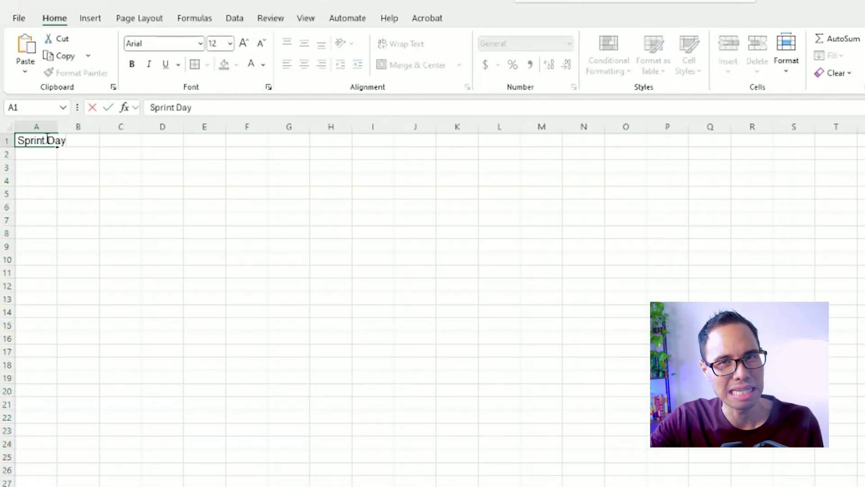
key(Tab)
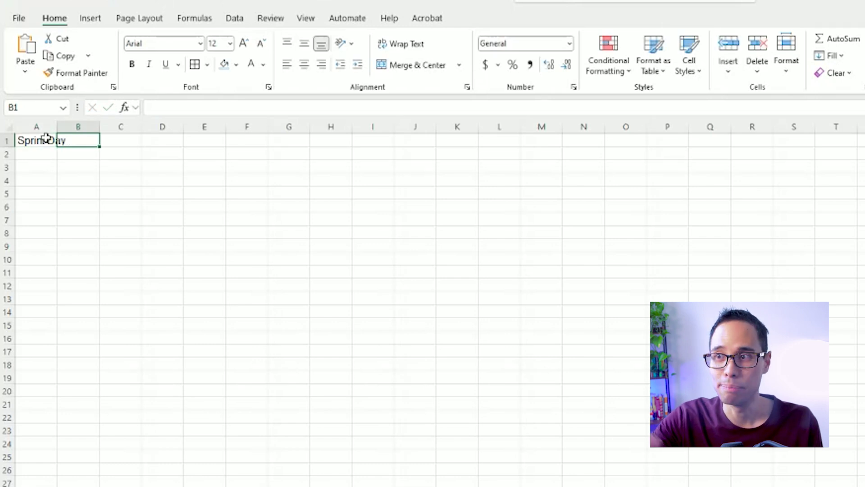
text(I)
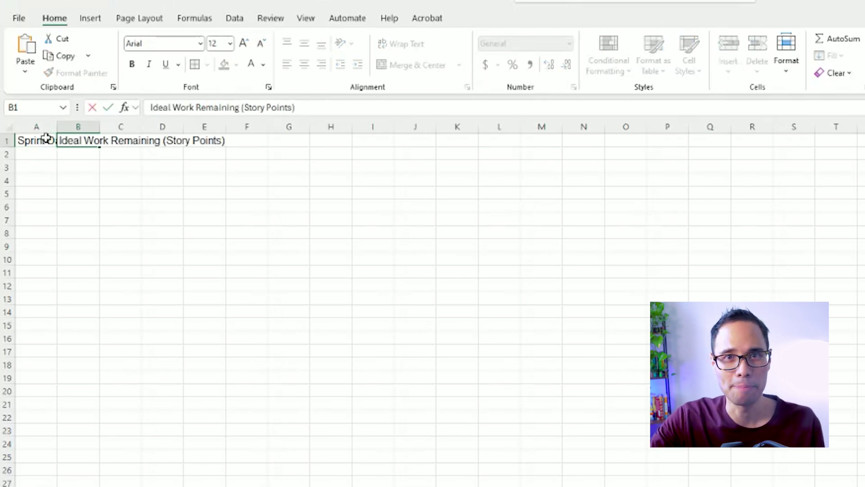
text(deal Work Remaining (Story Points))
key(Tab)
text(Actual W)
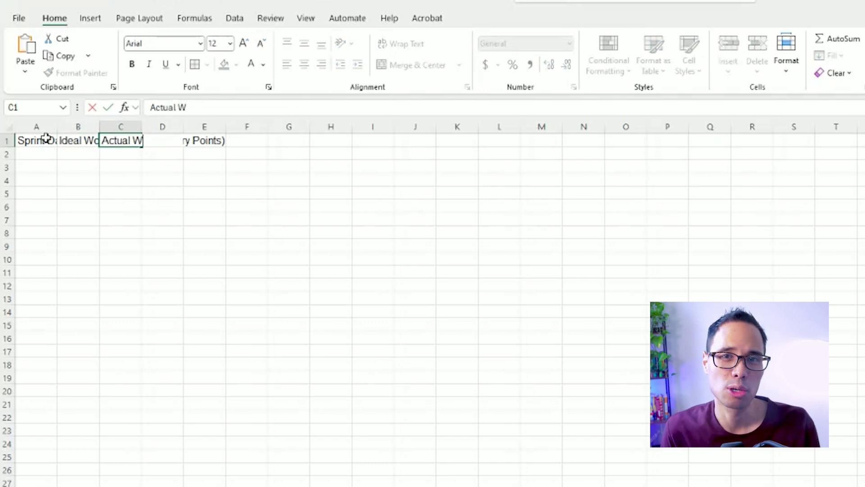
text(ork Remaining (St)
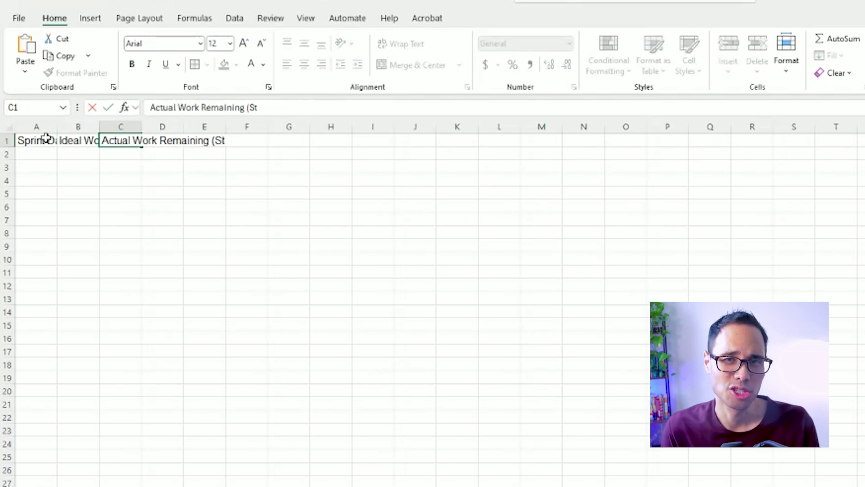
text(ory Points))
key(Return)
- Auto-fit columns A–C, then resize columns B and C so their headers wrap onto two lines
click(46, 138)
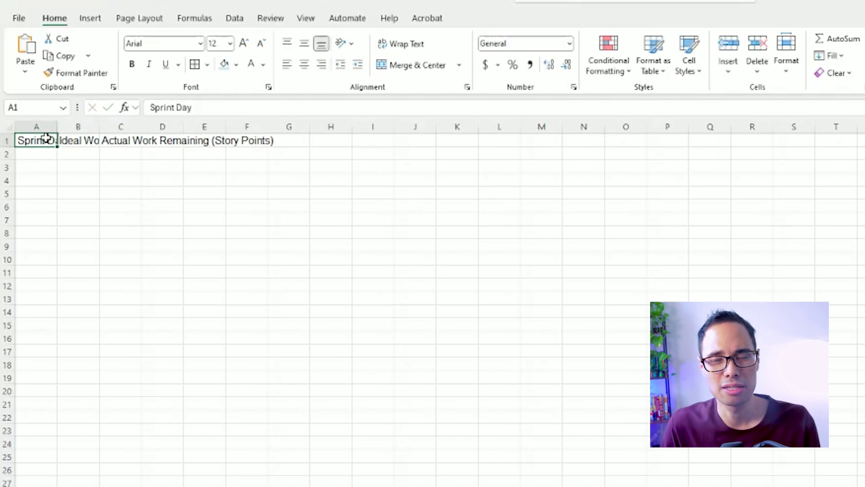
drag(42, 131, 119, 118)
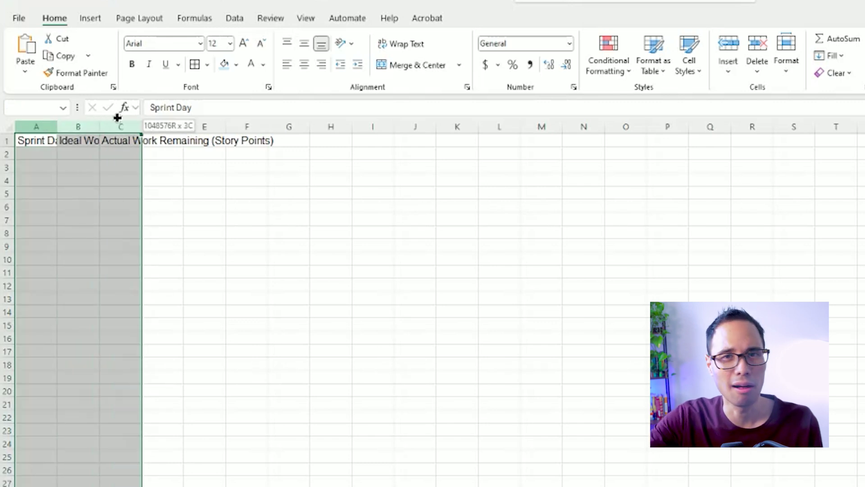
double_click(140, 125)
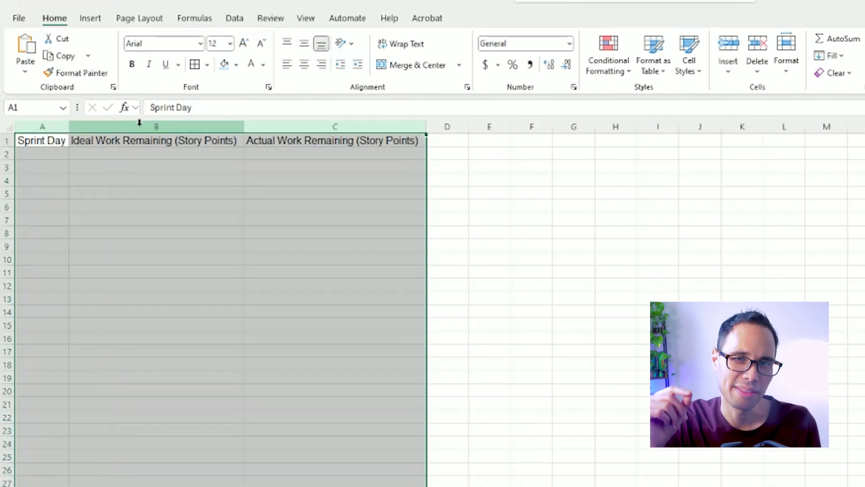
click(201, 180)
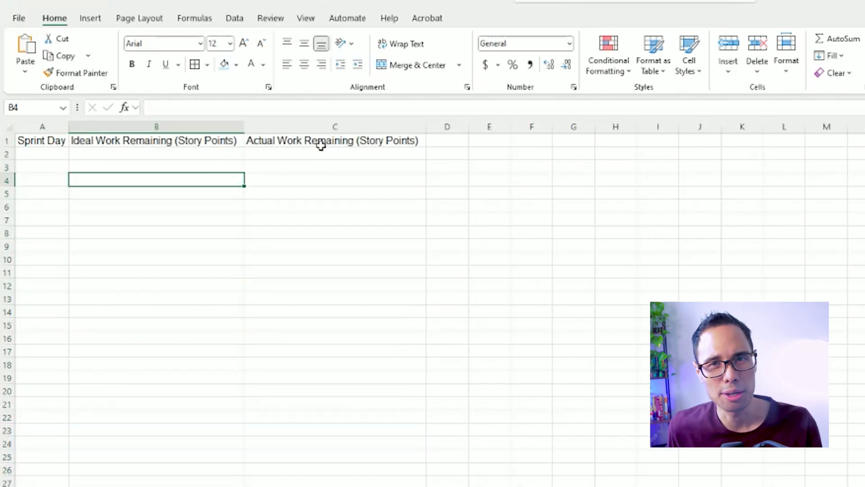
click(5, 140)
click(264, 179)
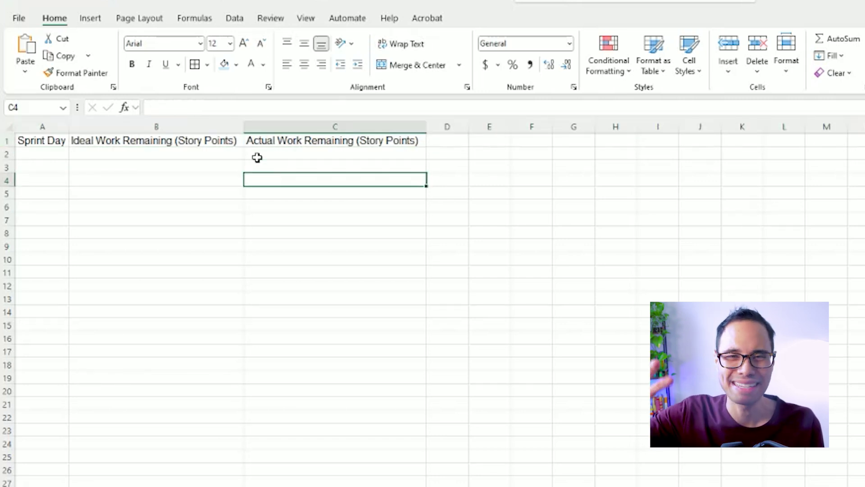
drag(240, 124, 174, 130)
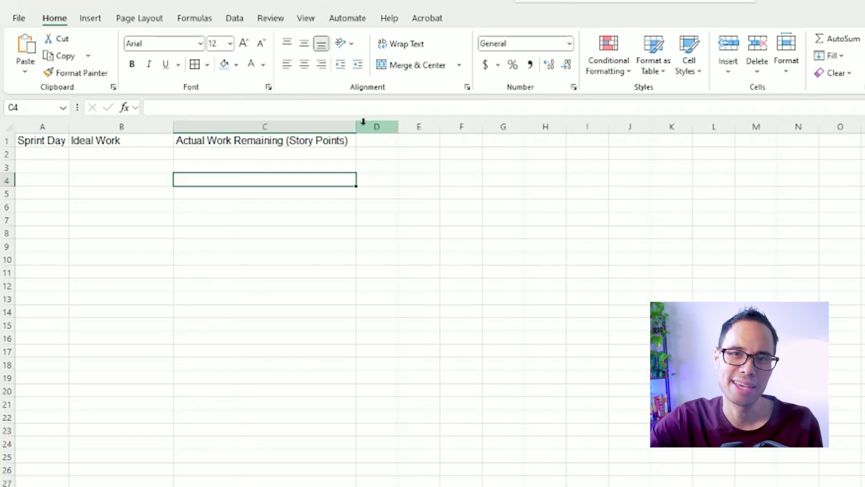
drag(357, 124, 284, 124)
double_click(4, 147)
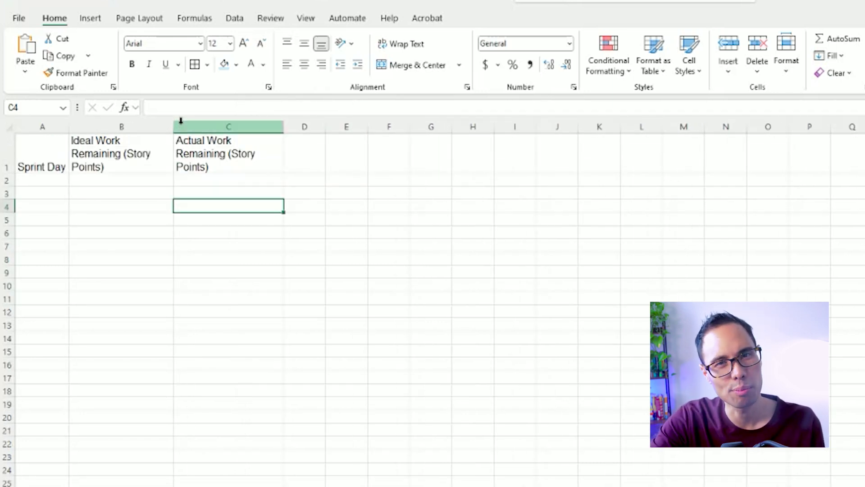
drag(175, 121, 185, 122)
drag(296, 122, 306, 127)
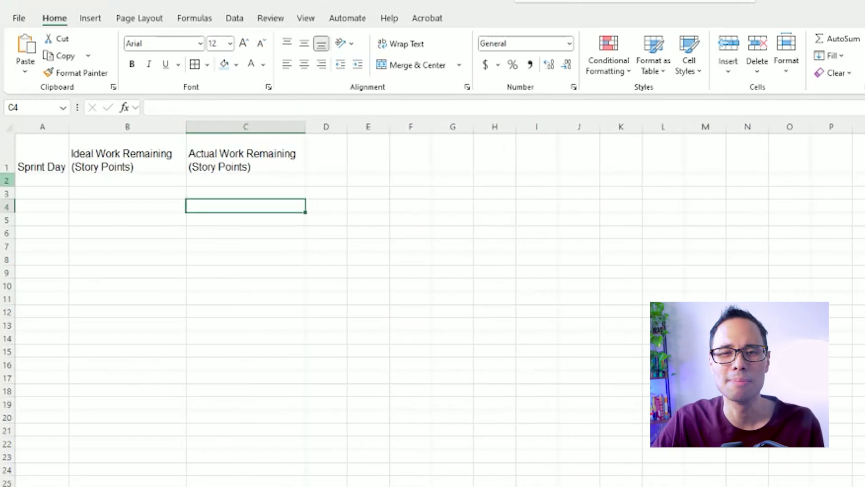
- Centre the header cells A1:C1 horizontally and vertically
drag(41, 158, 187, 154)
click(301, 65)
click(304, 43)
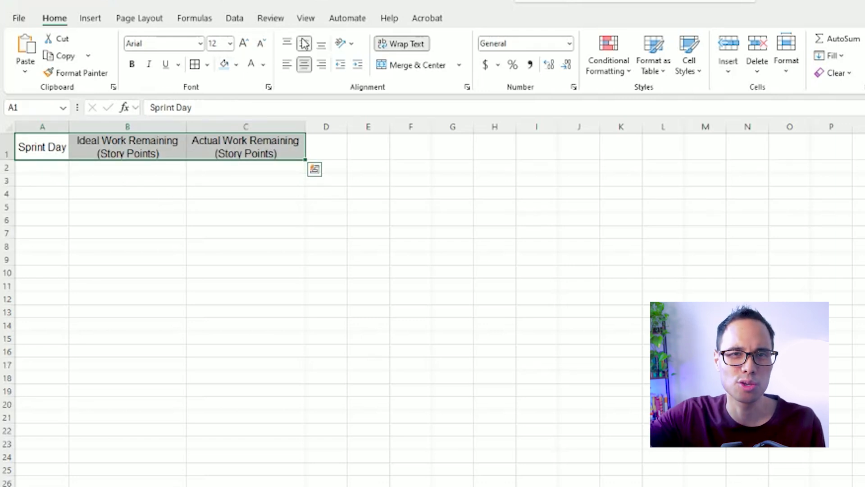
click(203, 272)
- Format headers A1:C1 with a dark red fill and bold white text
drag(70, 153, 270, 148)
click(236, 64)
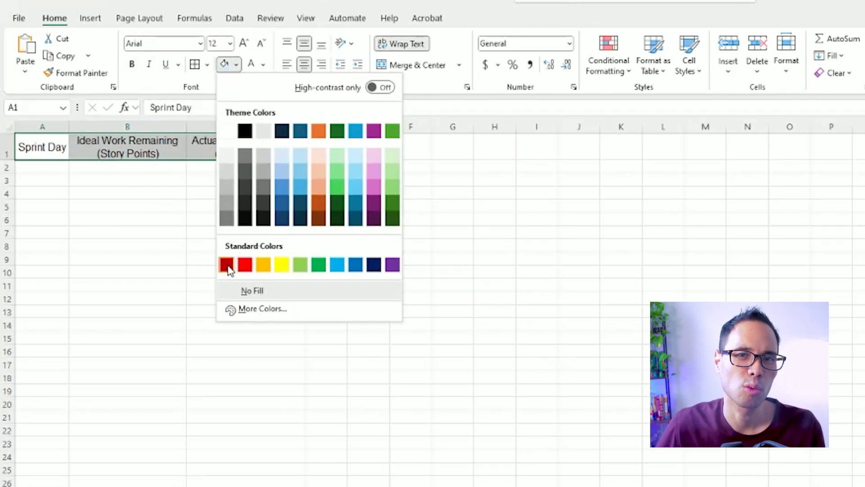
click(228, 265)
click(264, 65)
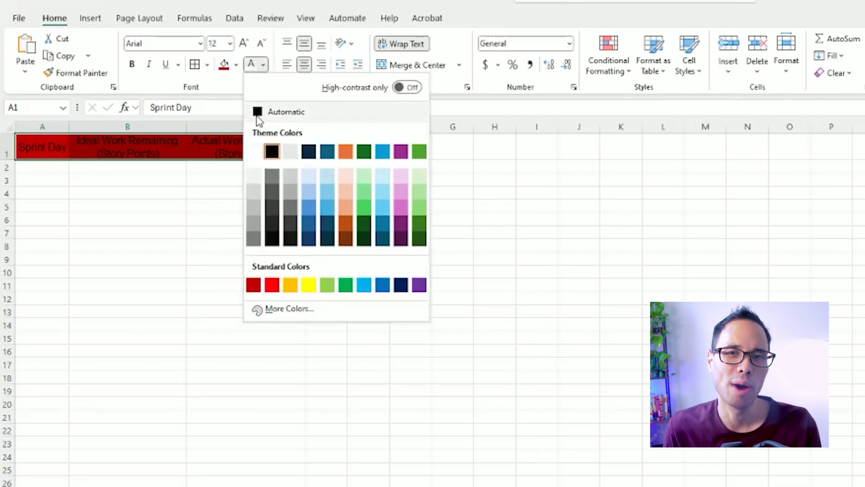
click(252, 149)
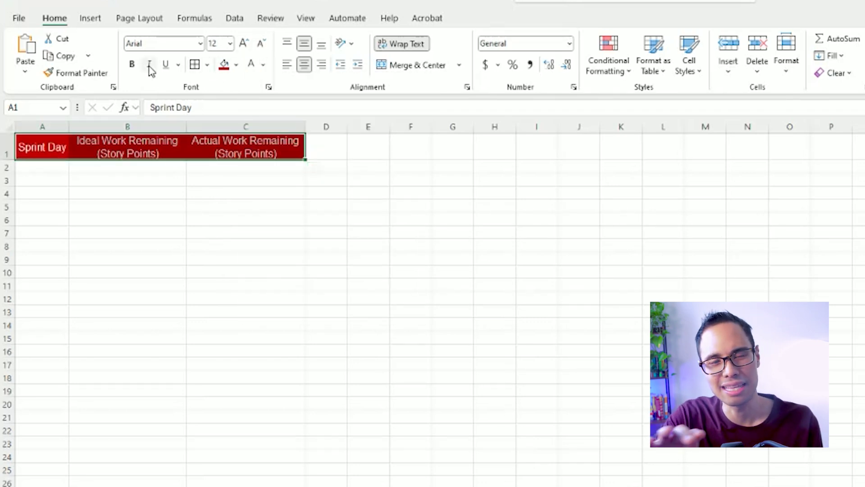
click(132, 65)
click(93, 185)
- Widen column A and apply All Borders to the data area A2:C11
drag(69, 127, 134, 129)
click(131, 286)
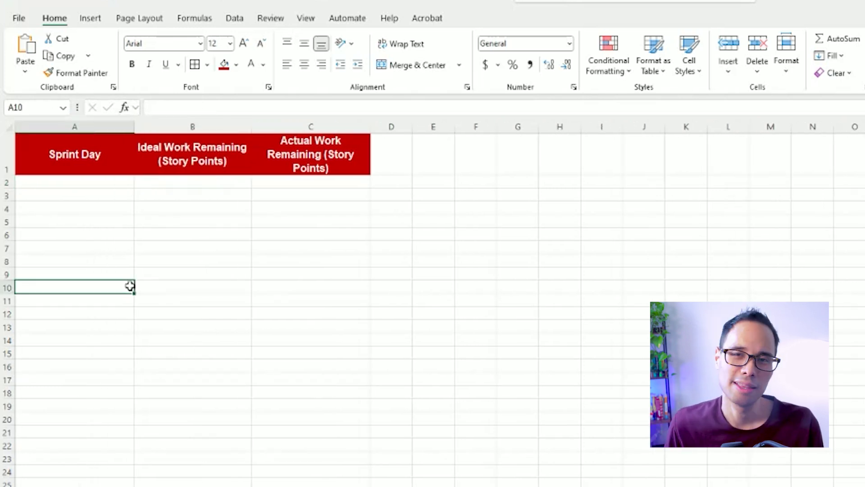
click(58, 182)
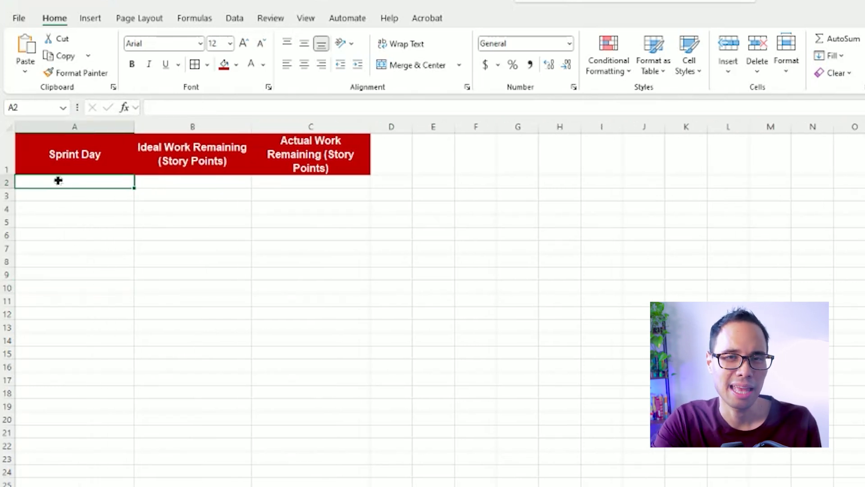
drag(64, 189, 305, 297)
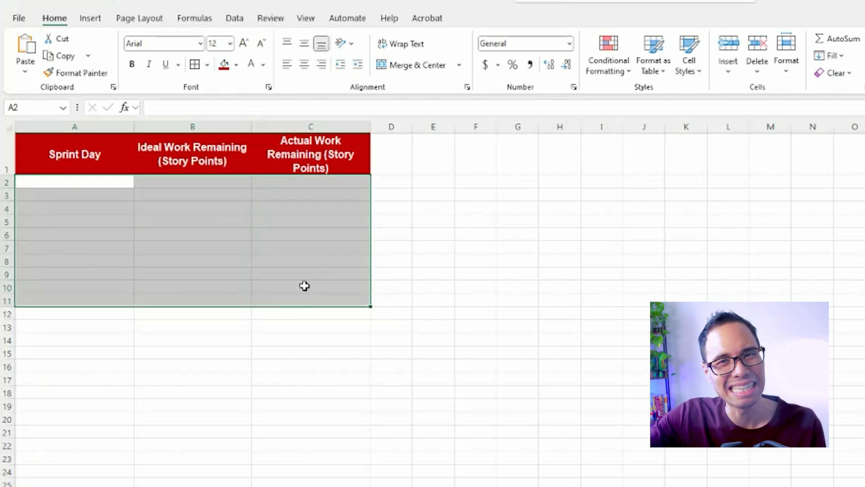
click(194, 64)
click(191, 231)
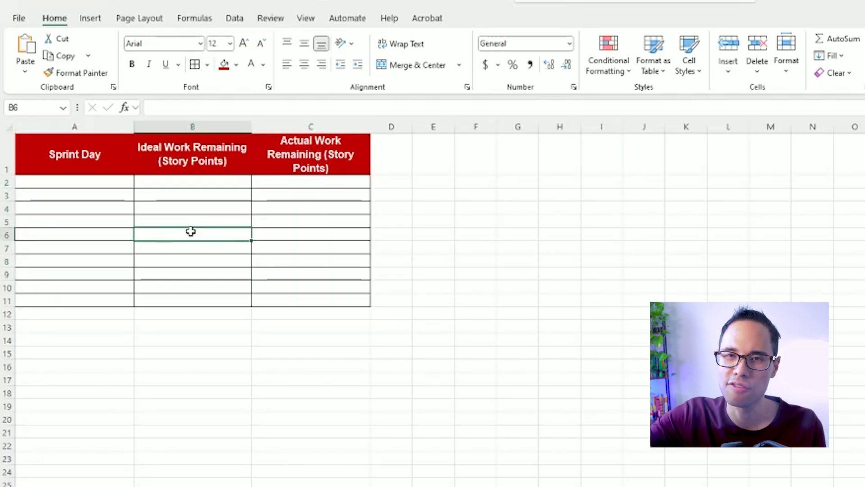
drag(131, 166, 266, 158)
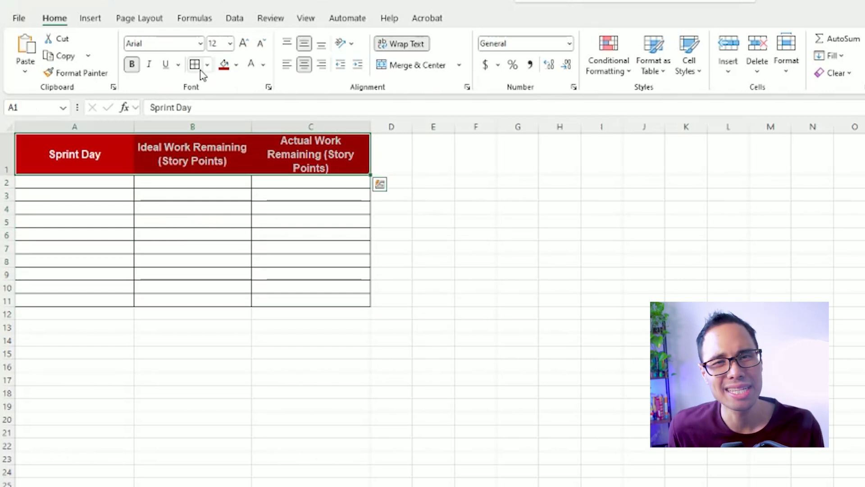
click(205, 235)
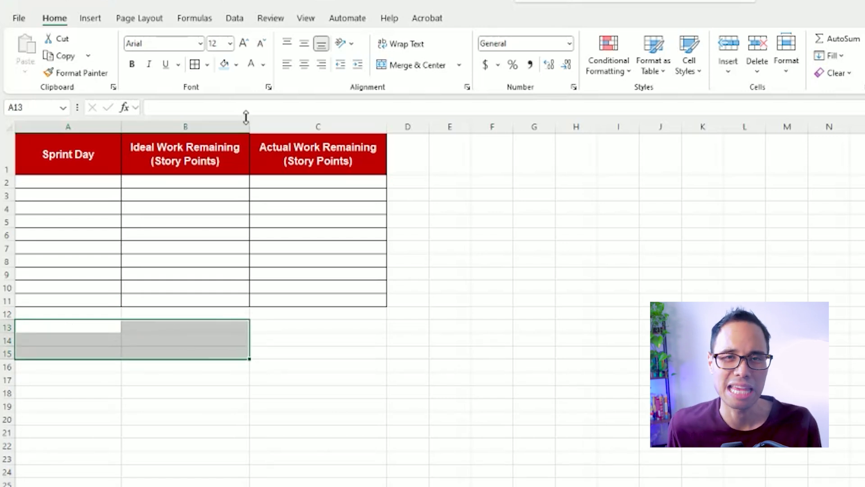
- Border A13:B15 and enter labels Total # Story Points, # Days in Sprint, Story Points to Complete Per Day
click(194, 66)
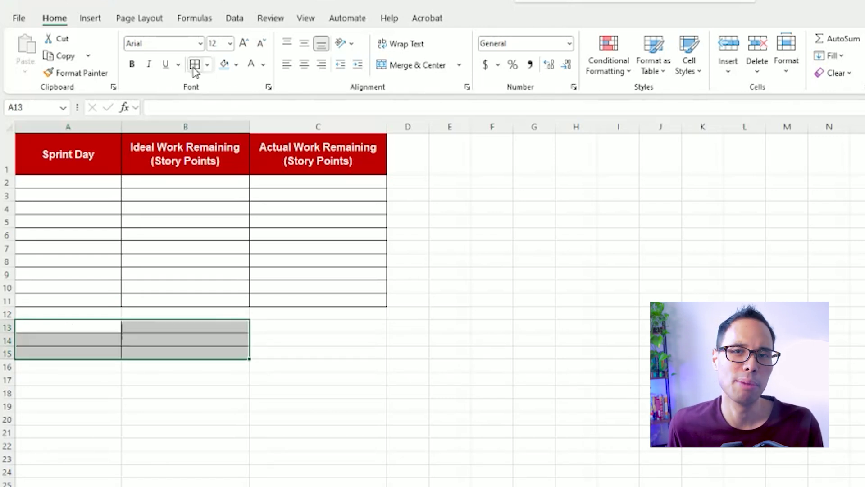
click(70, 329)
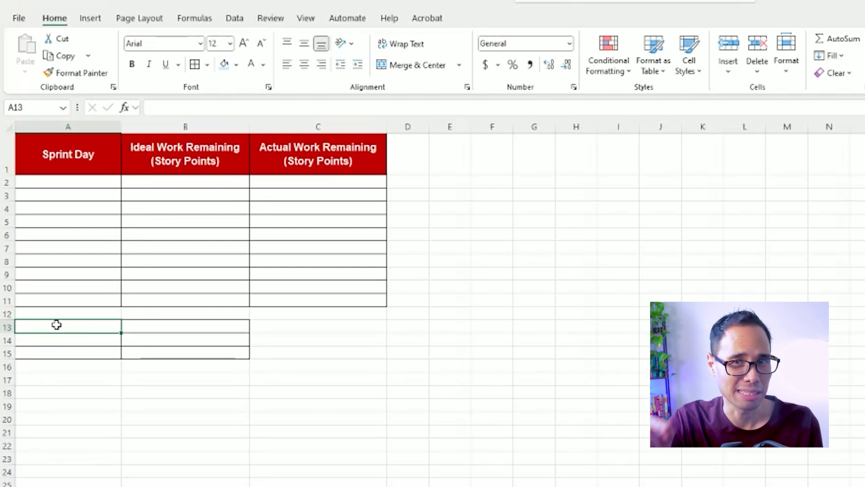
text(Total # Story Points)
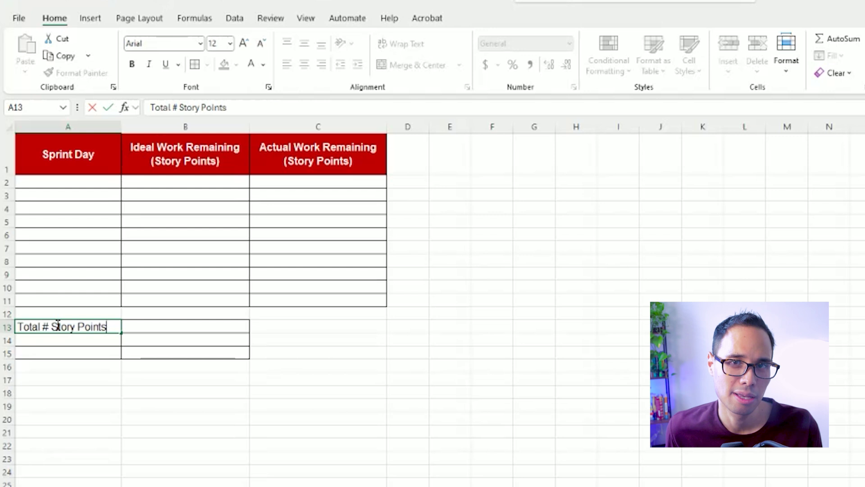
key(Return)
text(# D)
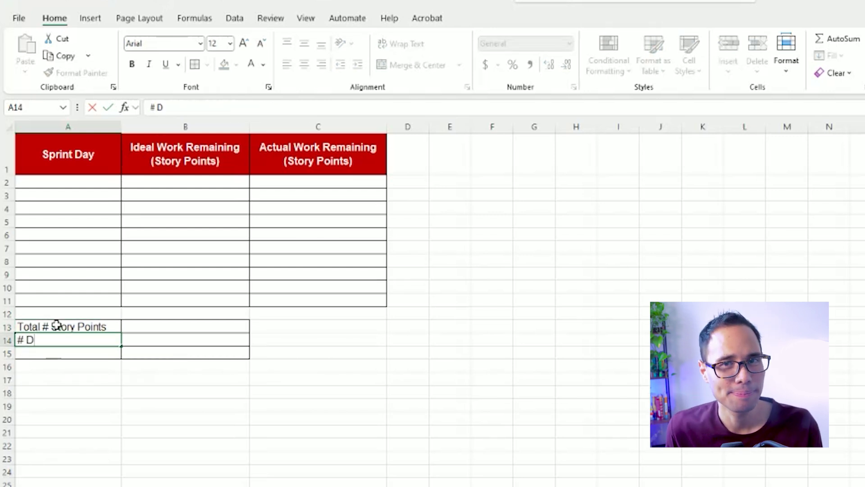
text(ays in Sprint)
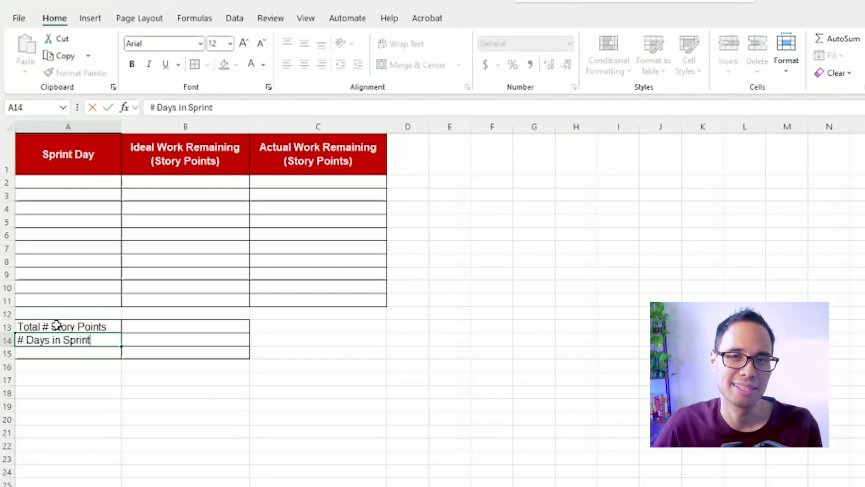
key(Return)
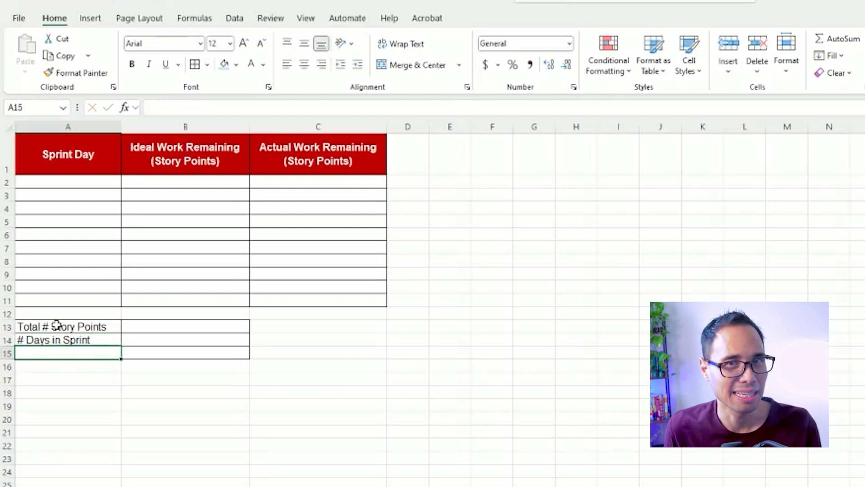
text(Story)
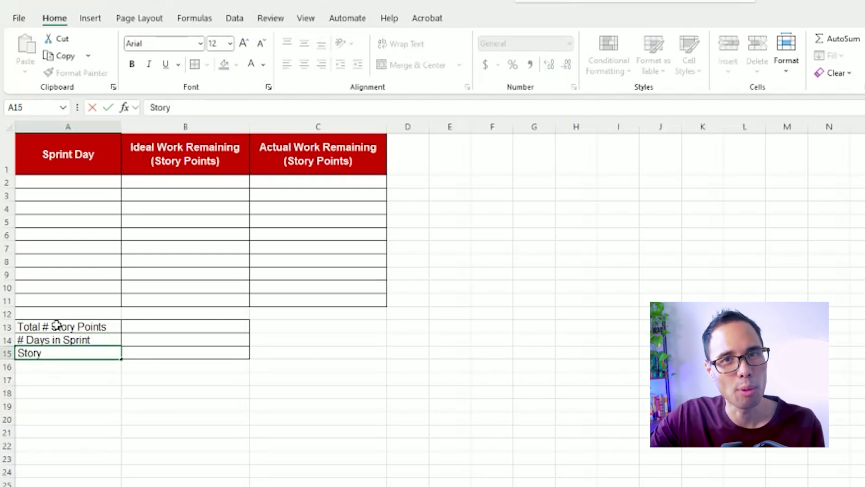
text( Points to Complete Per Da)
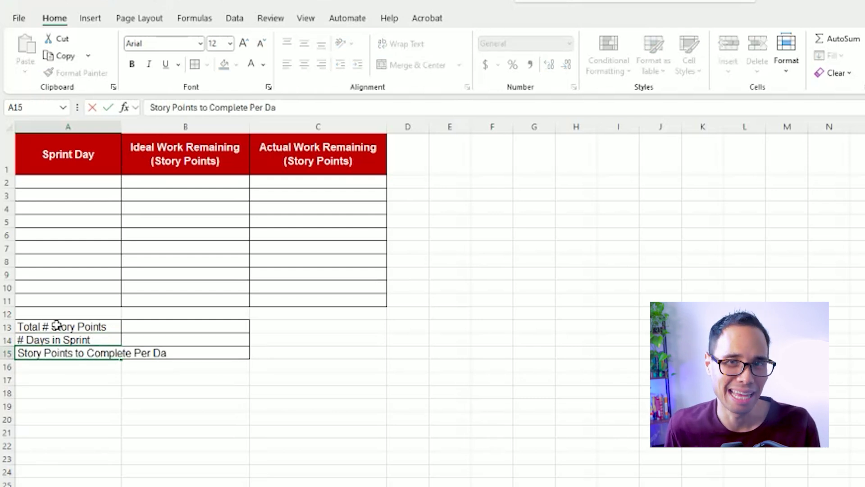
text(y)
key(Return)
- Bold the three labels and wrap the points-per-day label in A15
key(Up)
key(shift+Up)
key(shift+Up)
key(ctrl+b)
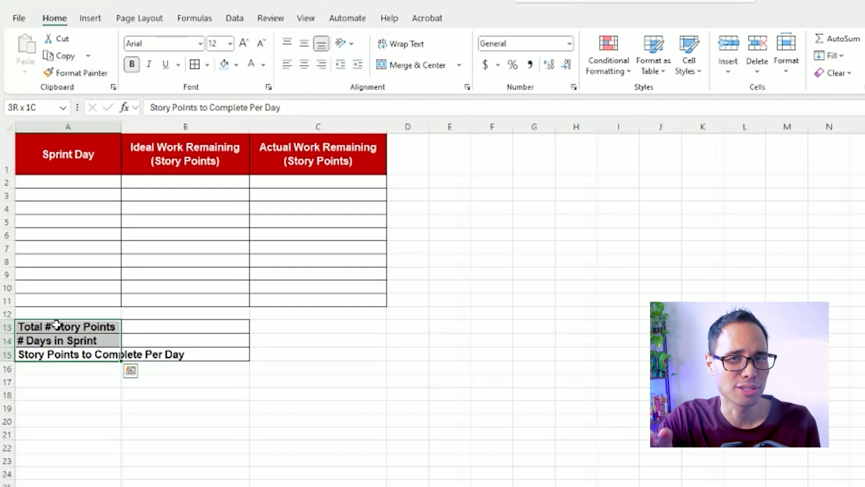
click(90, 356)
click(414, 46)
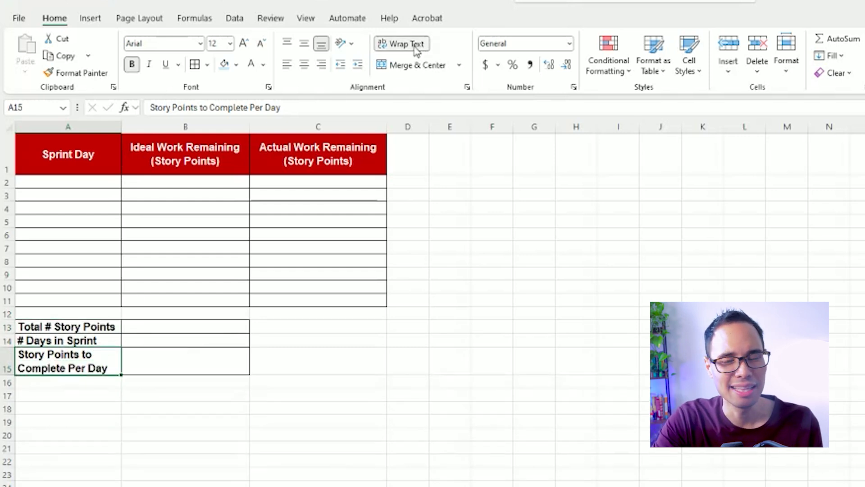
- Shade A13:B13 light purple, A14:B14 light green and A15:B15 light blue
drag(93, 326, 212, 326)
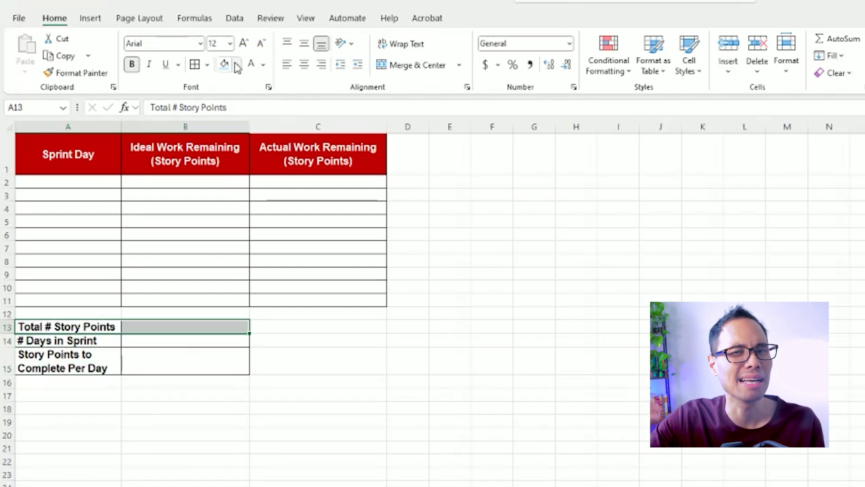
click(236, 64)
click(386, 147)
click(112, 339)
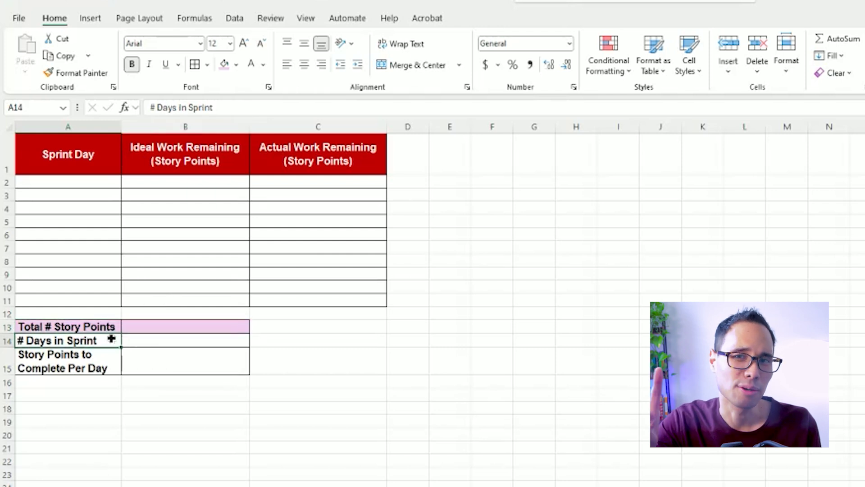
drag(111, 339, 152, 338)
click(236, 65)
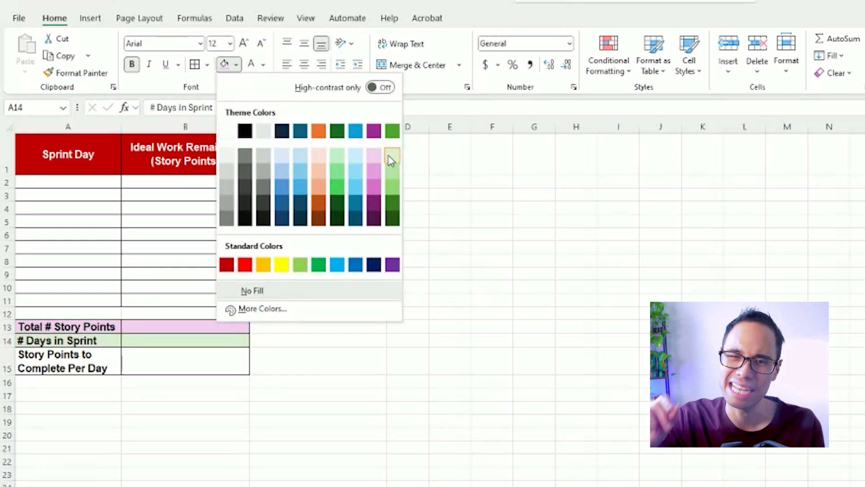
click(390, 158)
drag(62, 358, 161, 360)
click(237, 65)
click(352, 155)
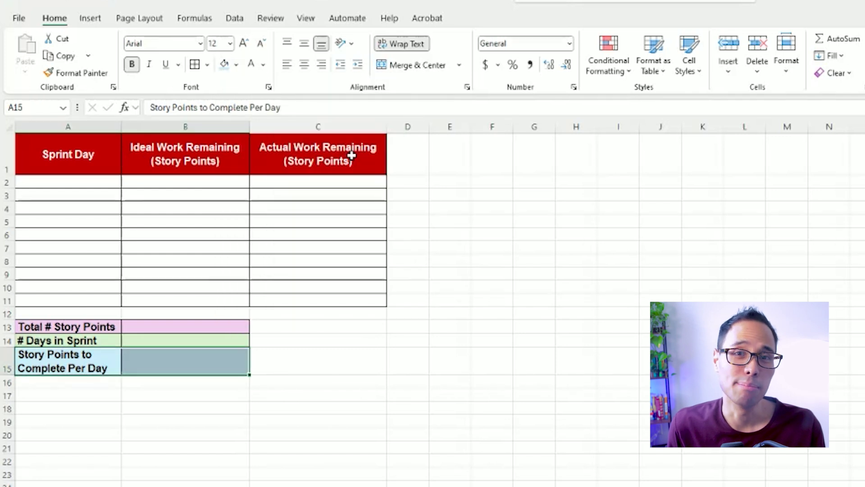
click(338, 325)
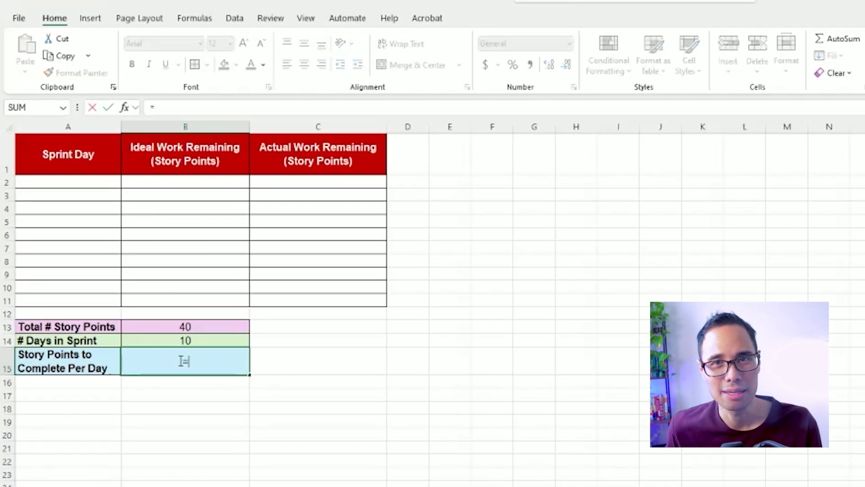
- Enter =B13/B14 in B15, giving 4 story points per day
click(185, 327)
text(/)
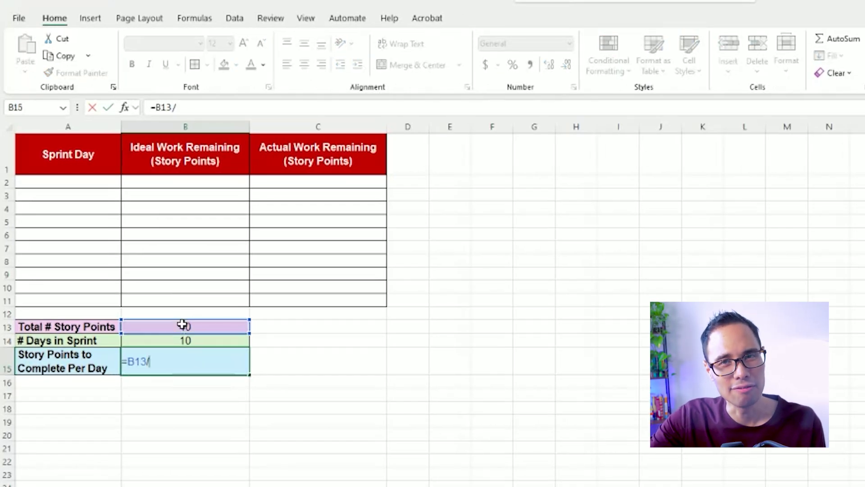
click(191, 340)
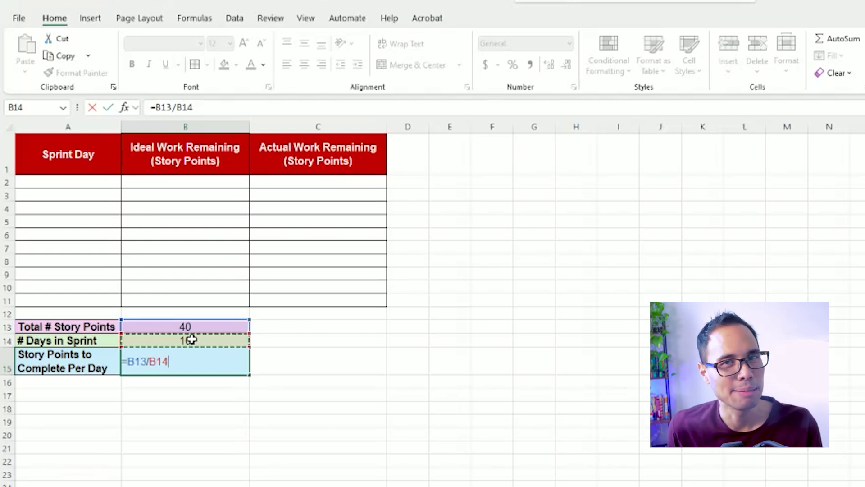
key(Return)
click(275, 423)
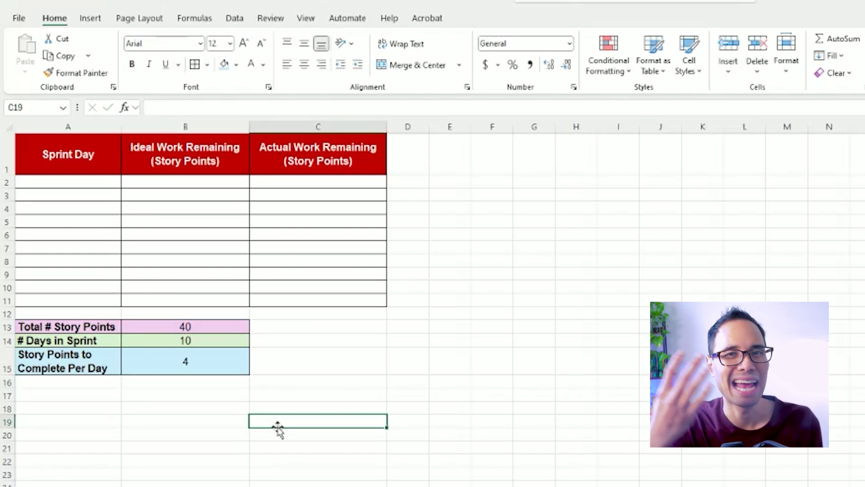
drag(182, 360, 189, 316)
click(365, 380)
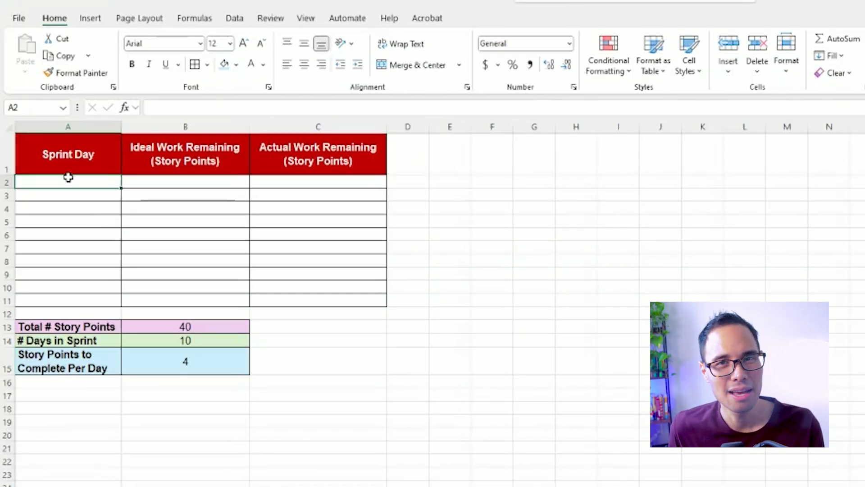
- Number the sprint days 1 to 10 in A2:A11 and centre them
text(1)
key(Return)
text(2)
key(Return)
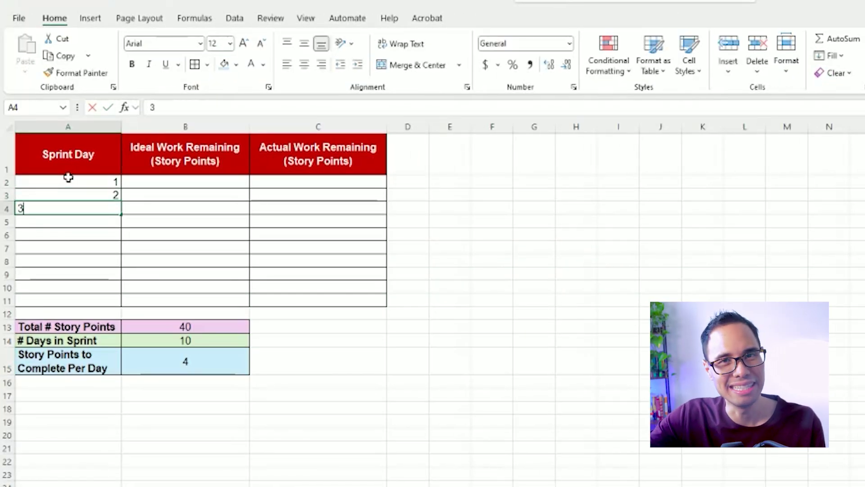
key(Return)
drag(85, 177, 115, 304)
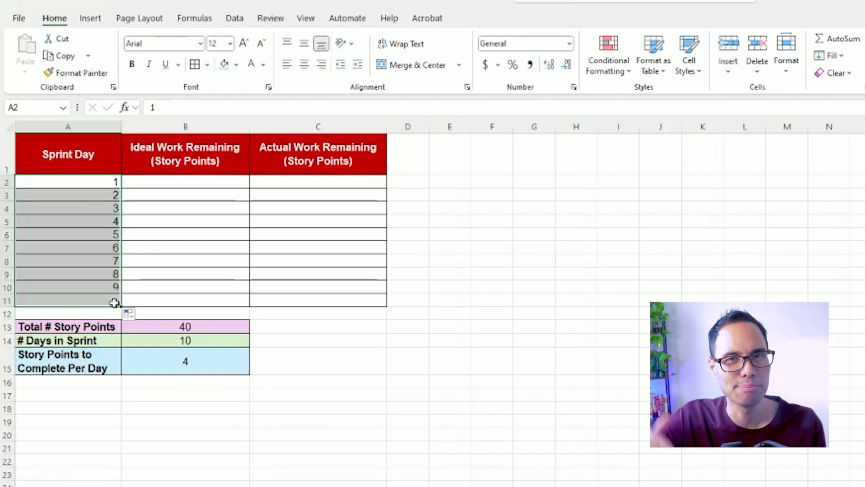
click(309, 65)
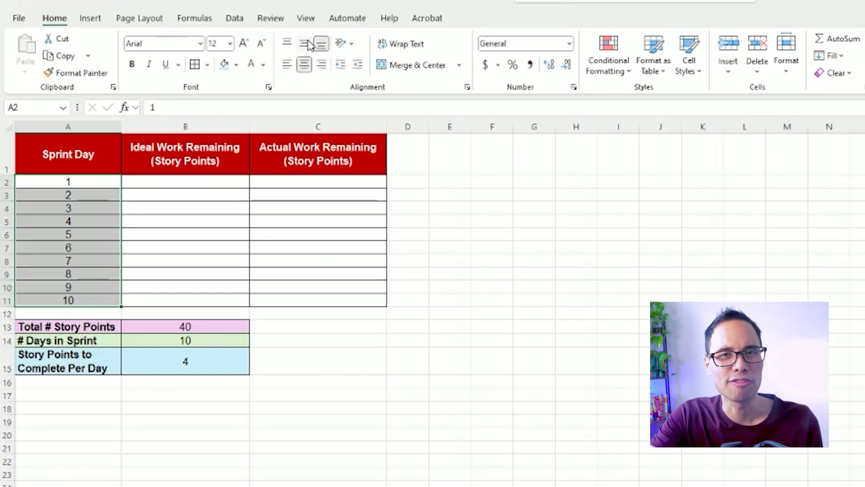
click(308, 44)
- Set B2 to =B13 (40) and B3 to =B2-$B$15 with an absolute B15 reference
click(198, 185)
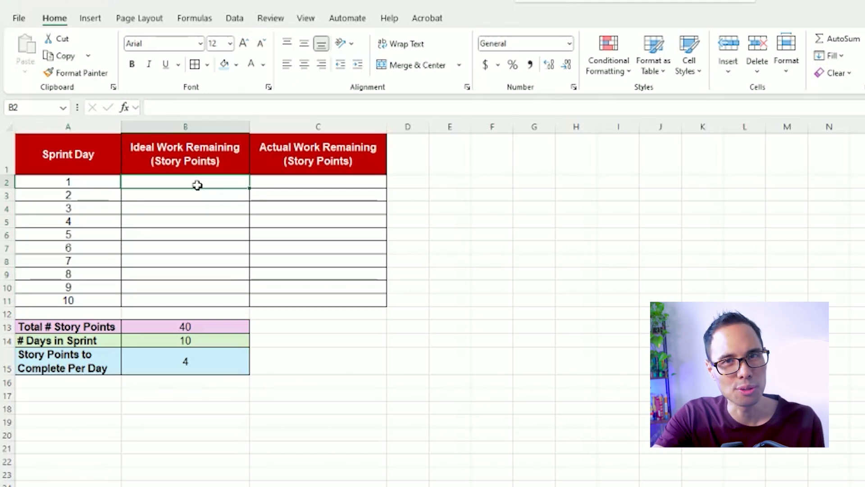
text(=)
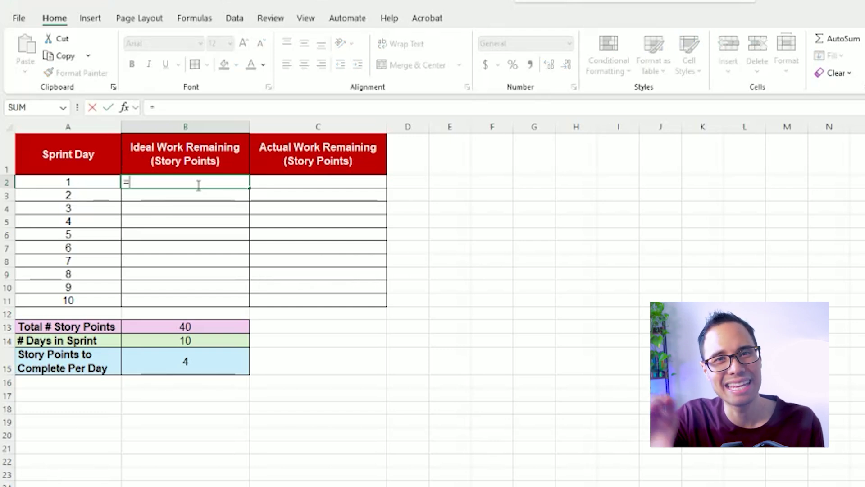
click(186, 326)
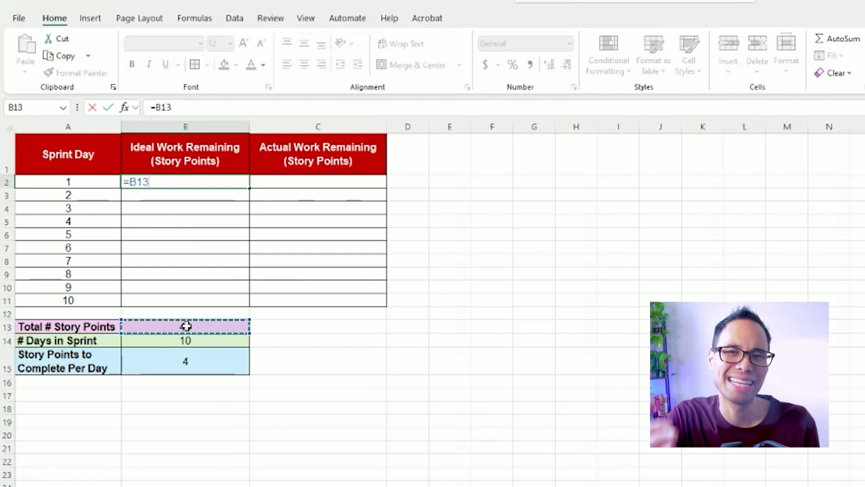
key(Return)
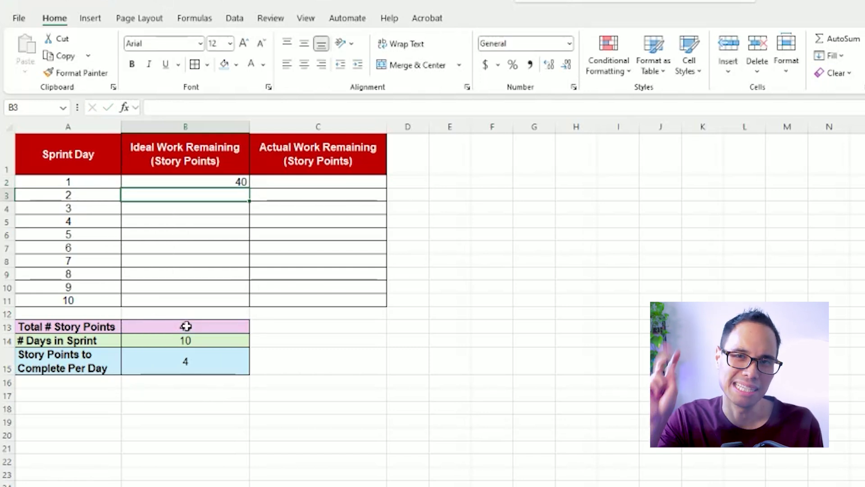
text(=)
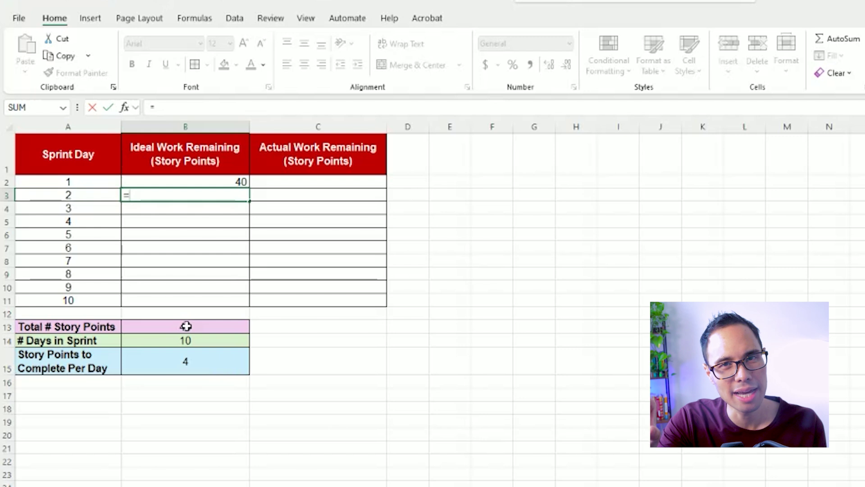
click(198, 181)
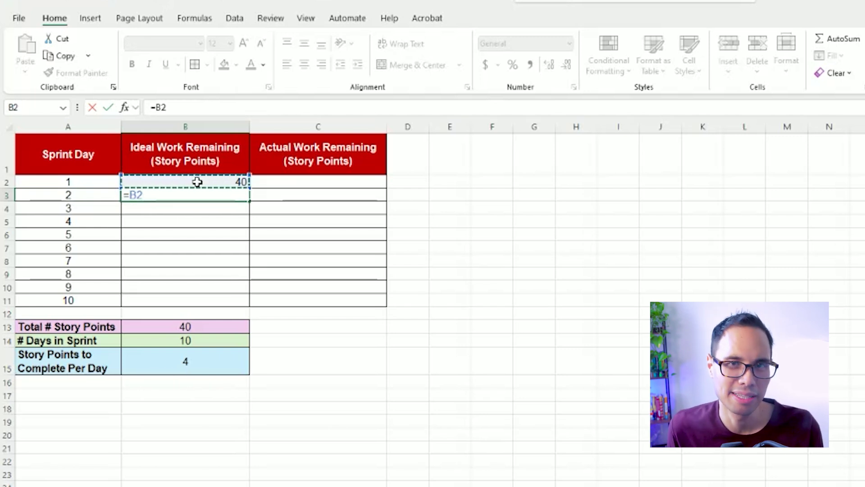
text(-)
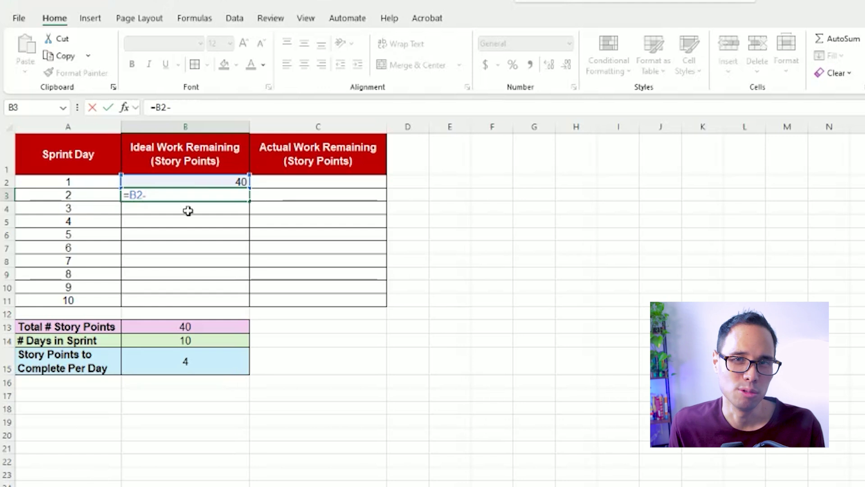
click(187, 359)
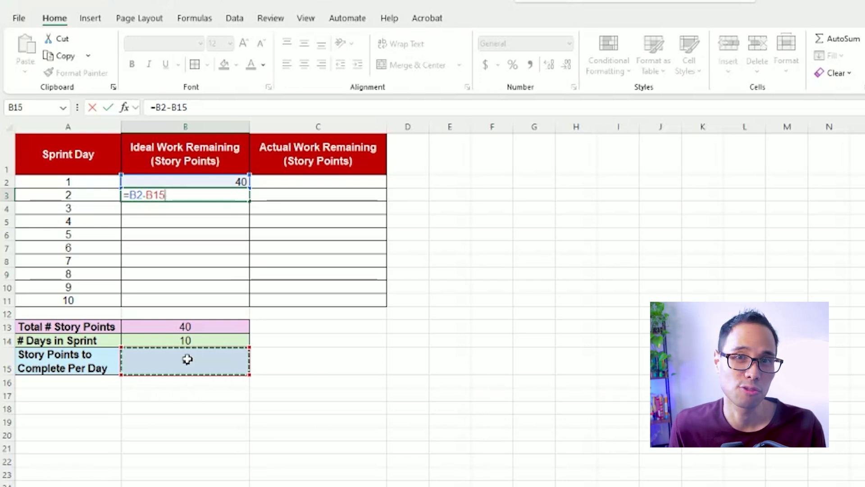
key(F4)
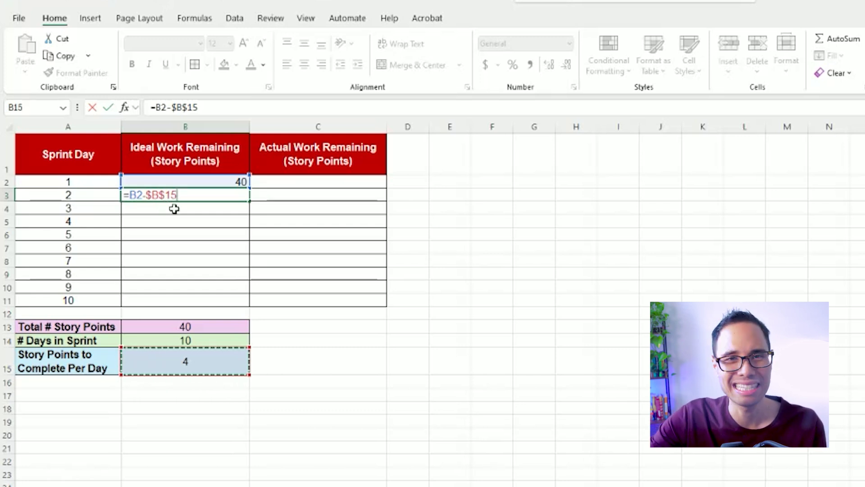
key(Return)
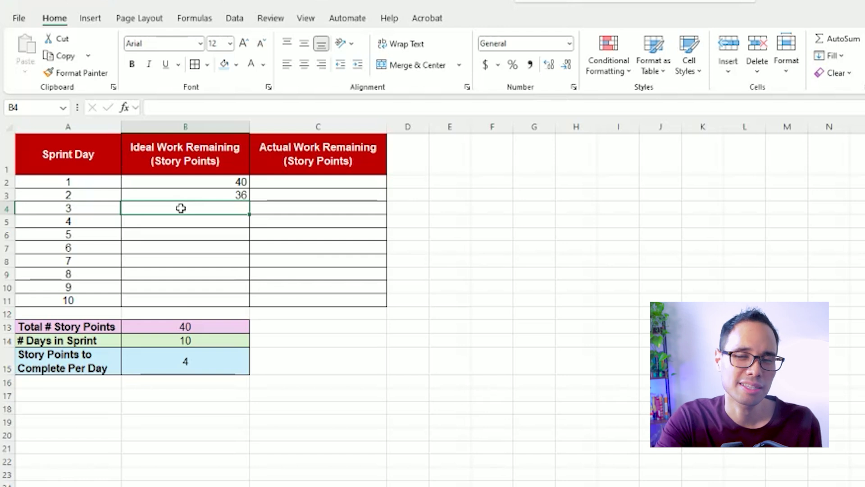
- Fill the ideal formula down to B11 and centre B2:B11 horizontally and vertically
click(208, 191)
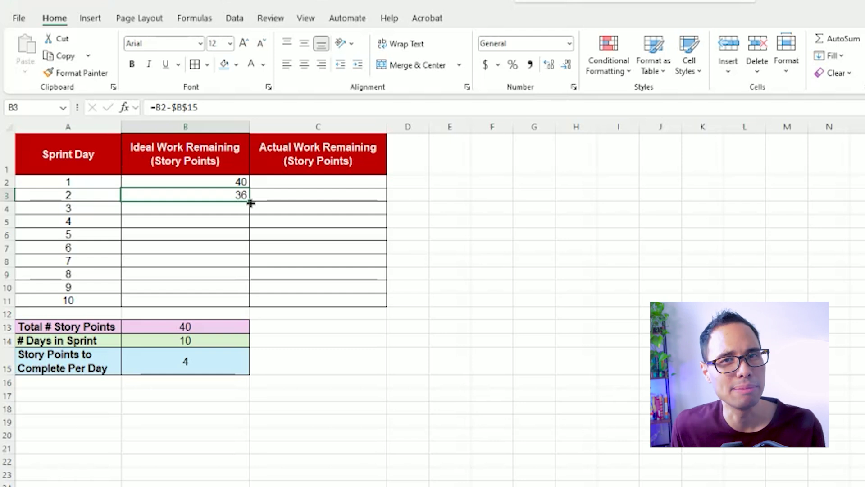
drag(250, 204, 236, 303)
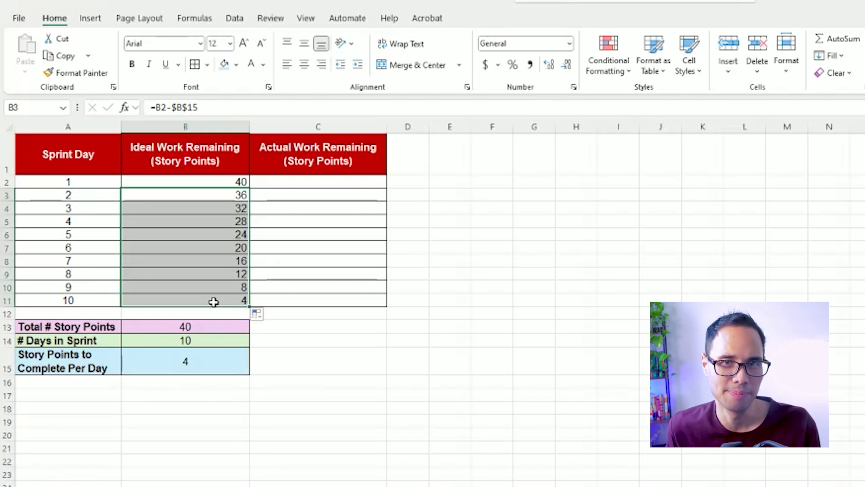
drag(211, 301, 222, 183)
click(304, 64)
click(304, 43)
click(297, 249)
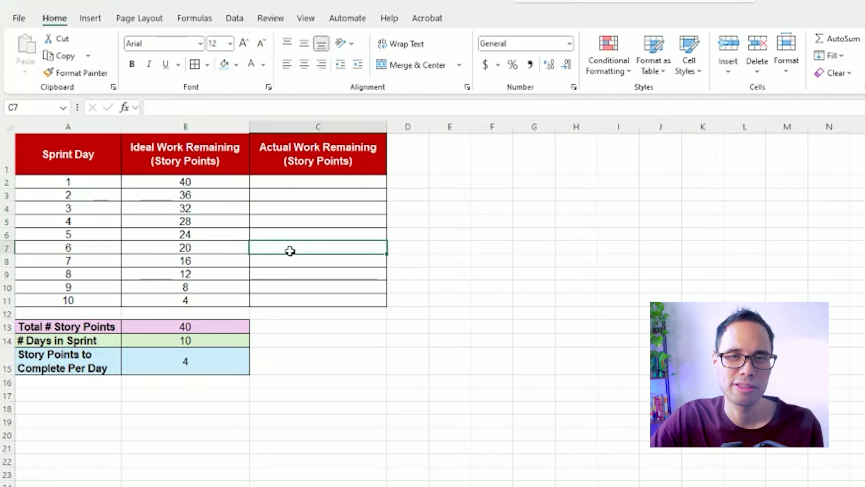
- Enter day 1 actual work as =B2 (40) and day 2 as =C2-2 (38)
drag(80, 182, 295, 298)
click(296, 298)
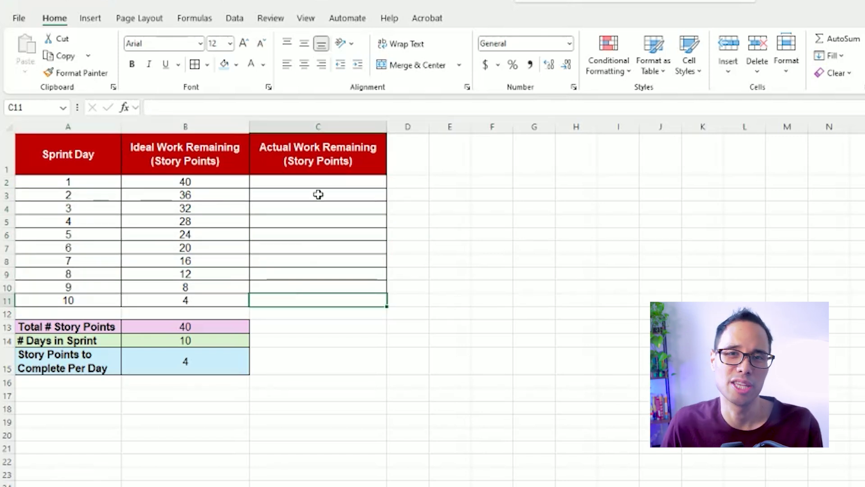
click(309, 180)
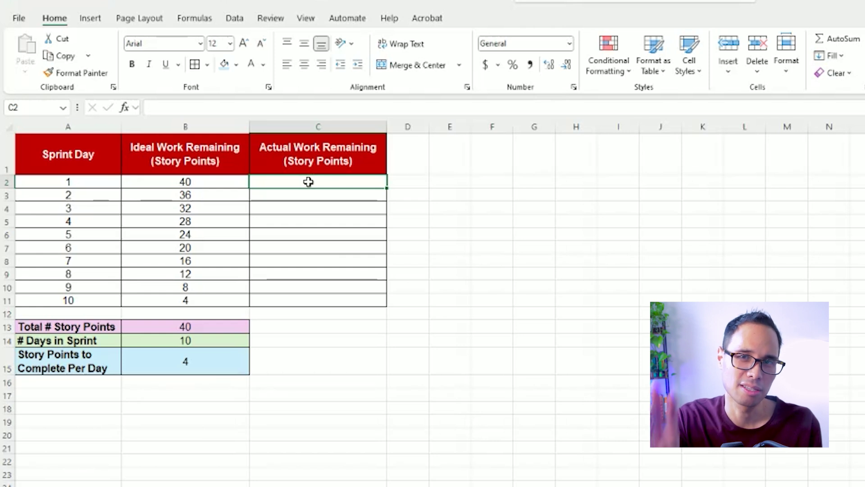
text(=)
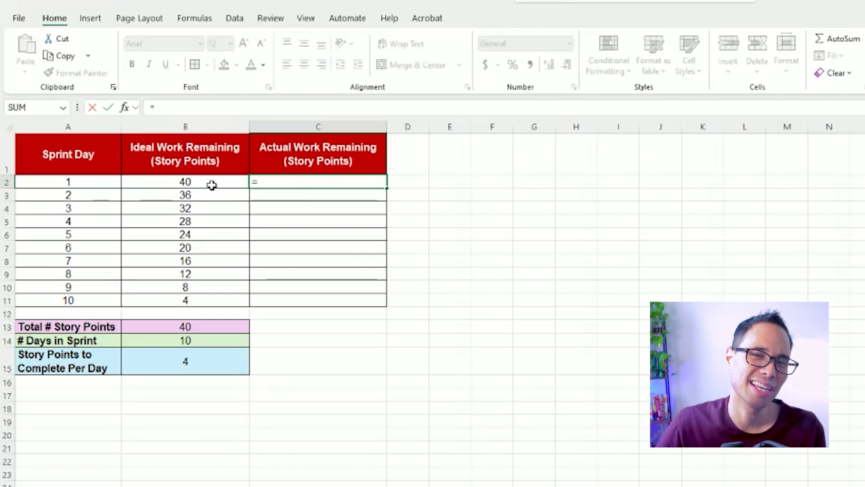
click(233, 183)
key(Return)
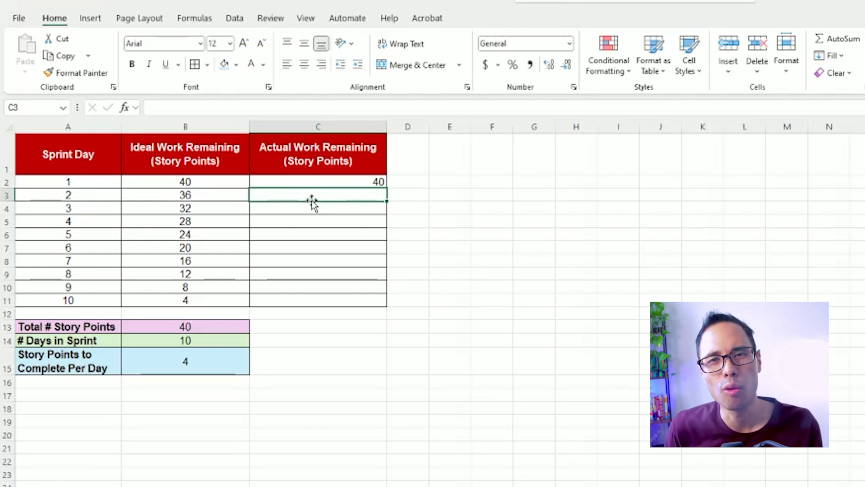
text(=)
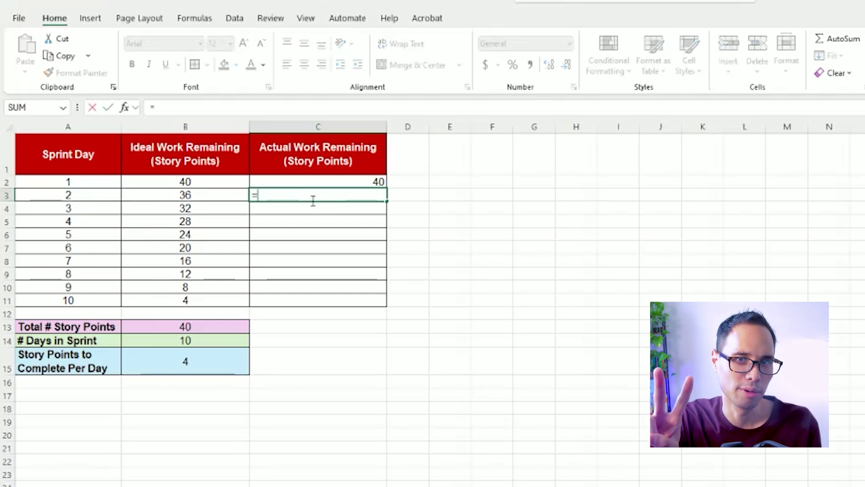
key(Up)
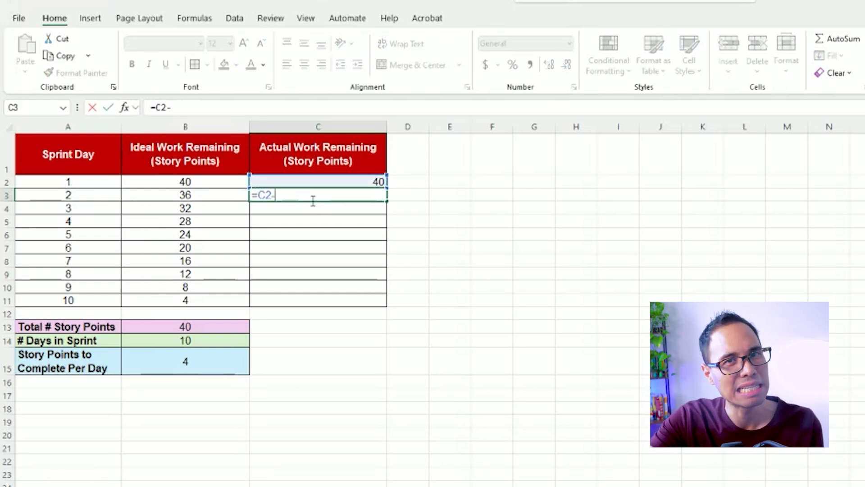
text(-2)
key(Return)
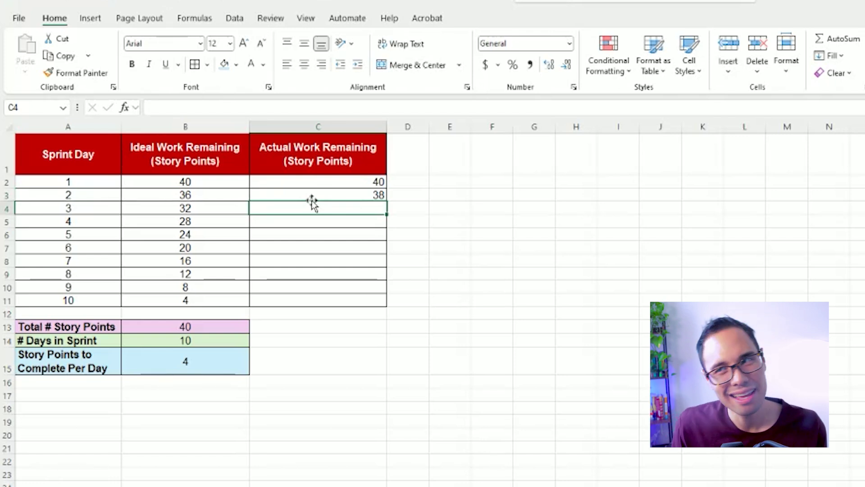
- Enter days 3–5 actual work as =C3-1, =C4-3 and =C5-4 (37, 34, 30)
text(=)
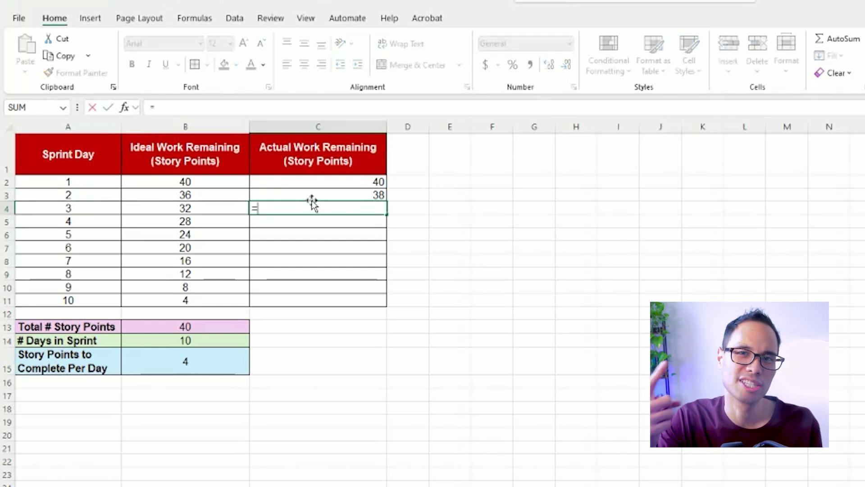
key(Up)
text(-1)
key(Return)
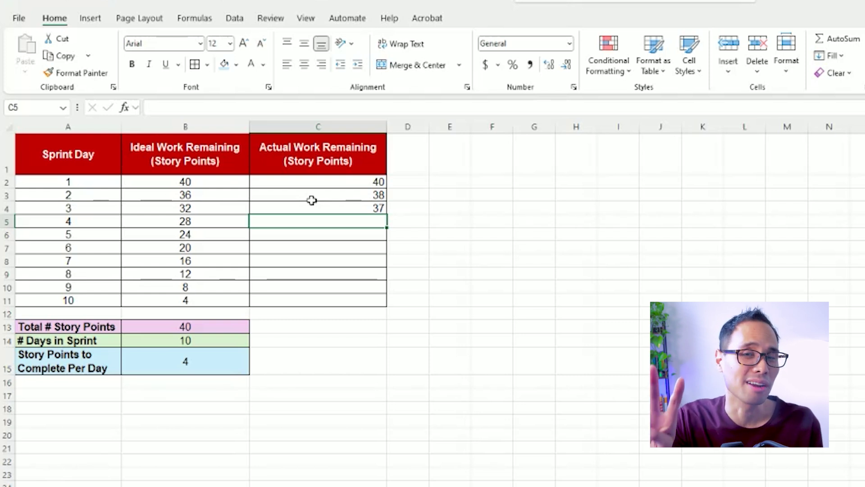
text(=)
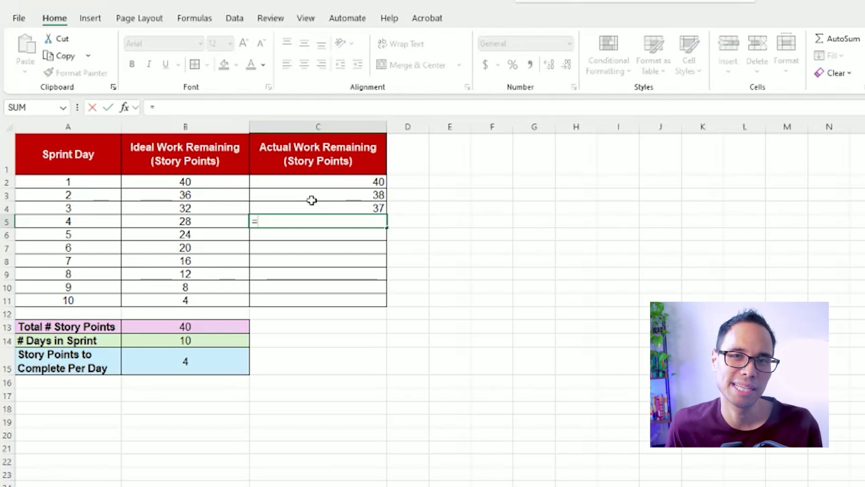
key(Up)
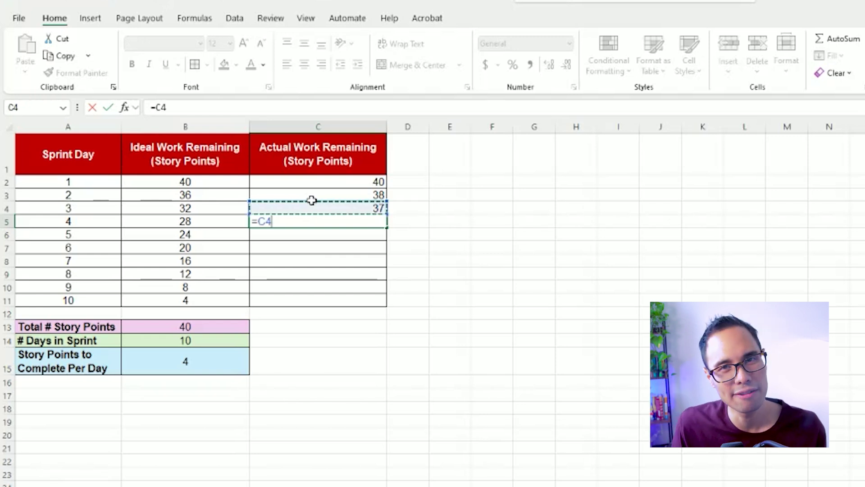
text(-3)
key(Return)
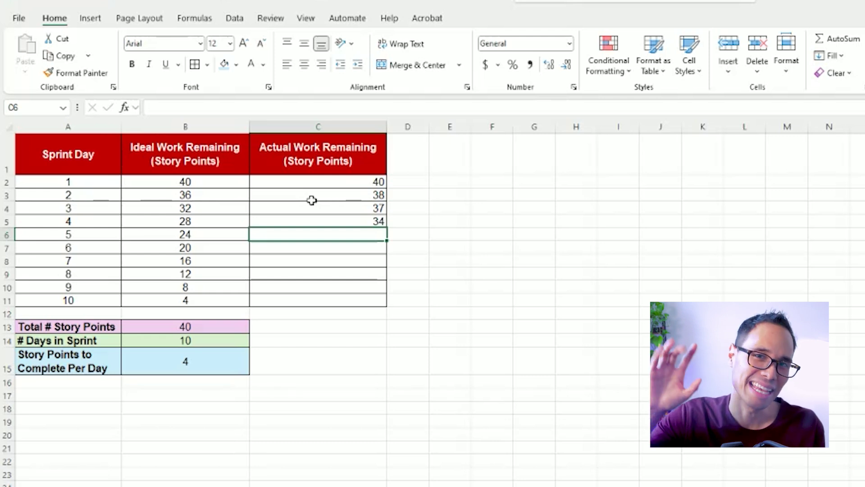
key(Left)
key(Right)
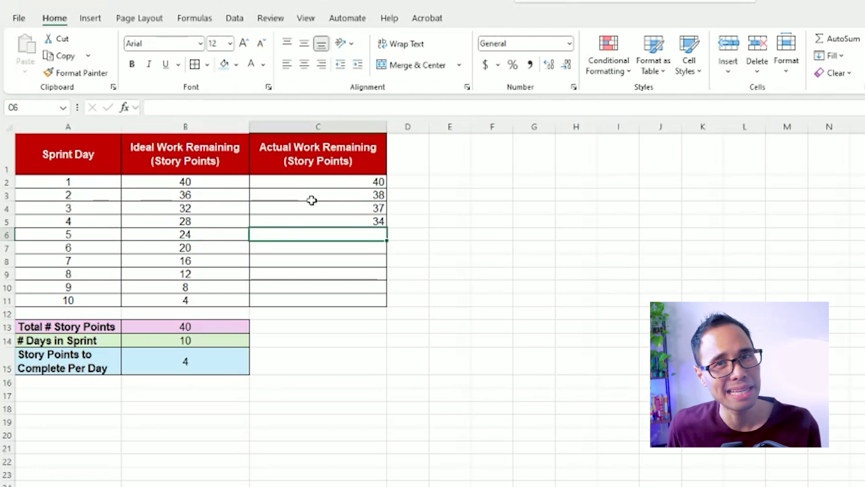
text(=C5-4)
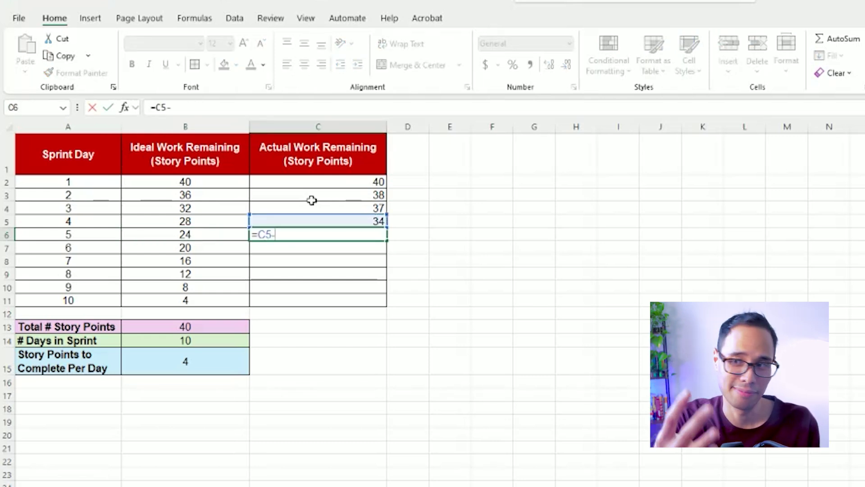
key(Return)
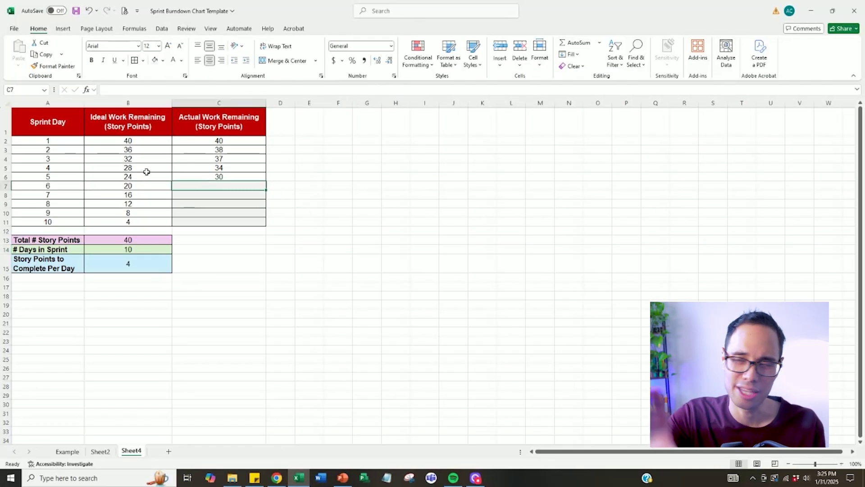
- Select B2:C11, the ideal and actual work values for days 1–10
click(133, 141)
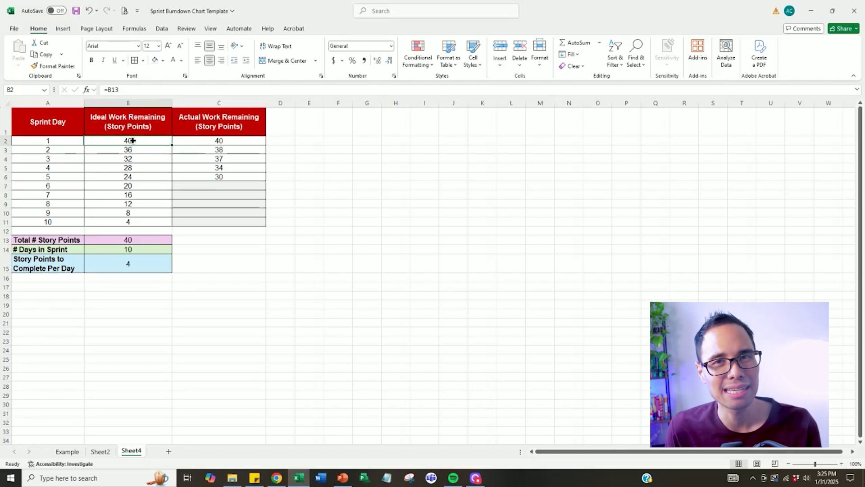
drag(133, 141, 202, 224)
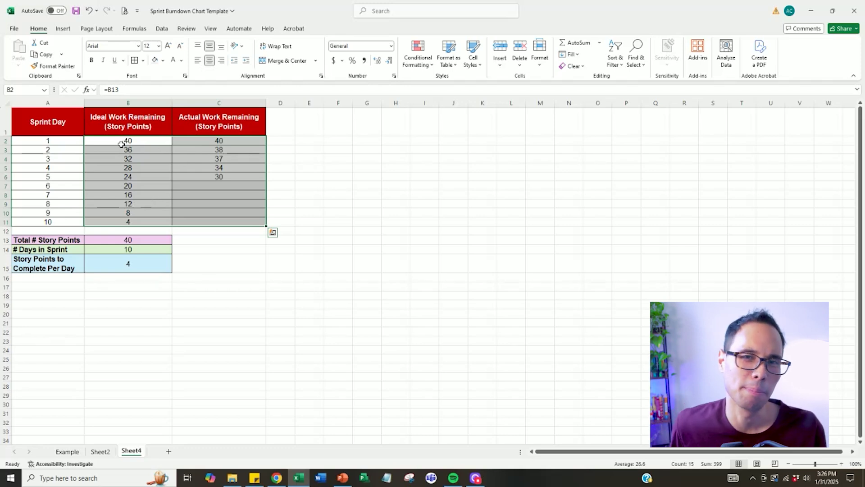
- Insert a Line with Markers chart plotting ideal and actual work remaining over ten sprint days
click(64, 30)
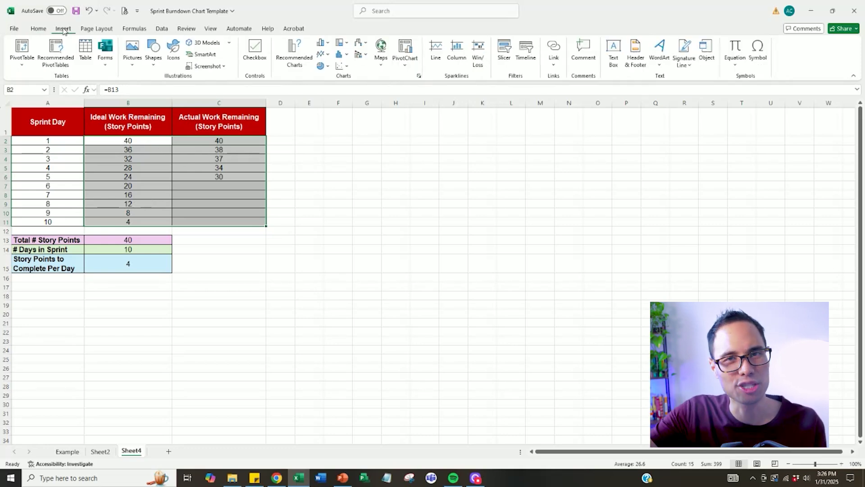
click(330, 56)
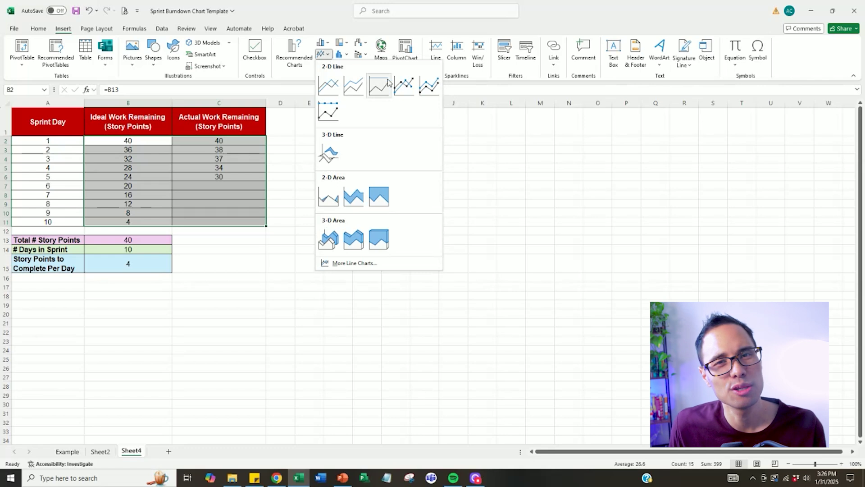
click(404, 90)
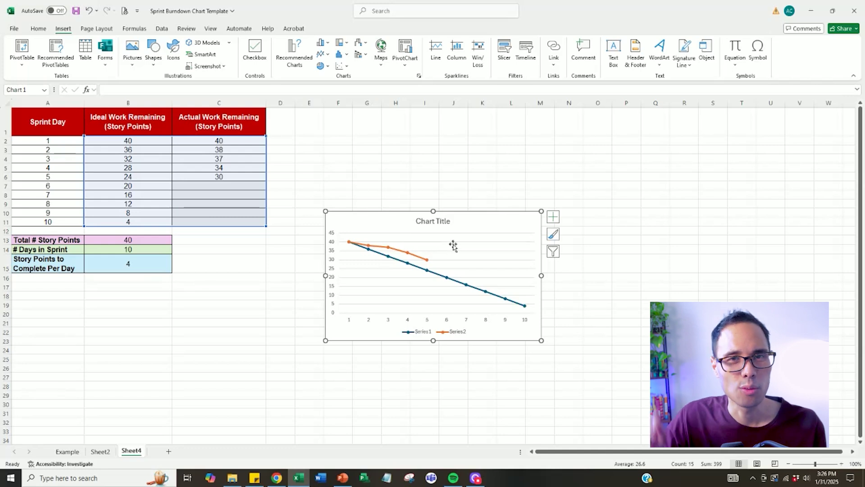
click(590, 286)
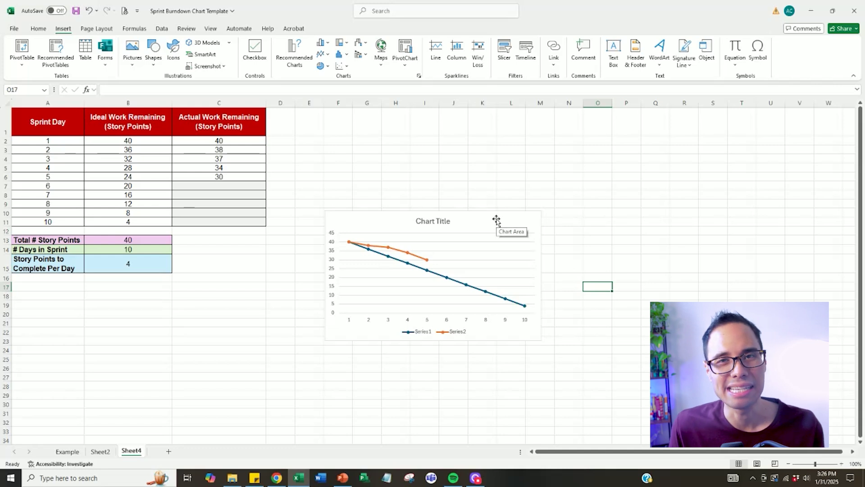
- Drag the chart up beside the table and stretch its corner to make it much larger
click(496, 219)
drag(496, 219, 468, 123)
drag(515, 247, 733, 398)
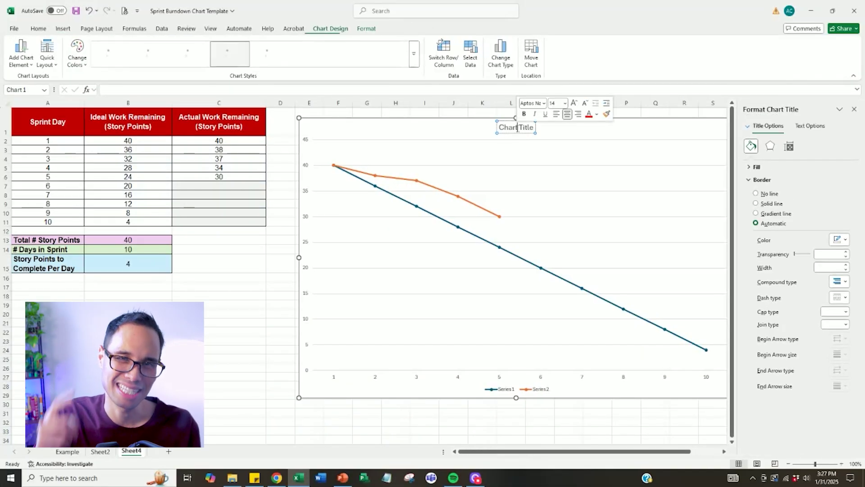
- Replace the chart title with 'Sprint Burndown Chart, 5/5/2025 - 5/16/2025'
triple_click(518, 129)
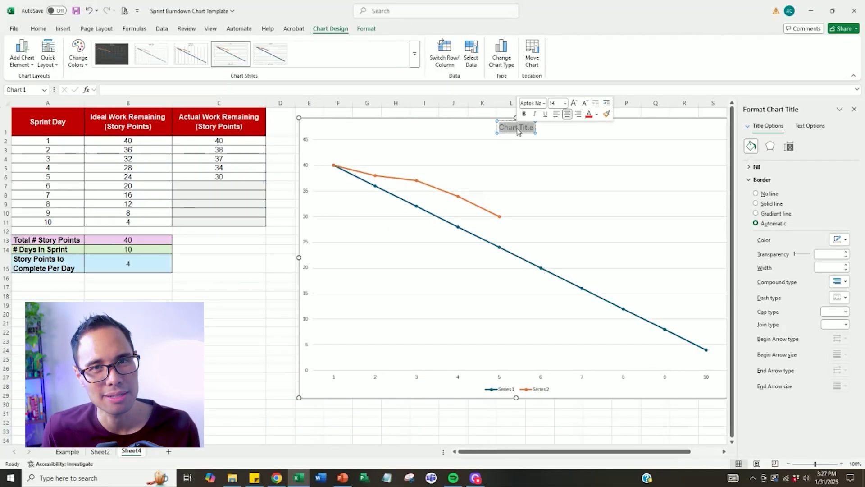
text(Sprint Burndo)
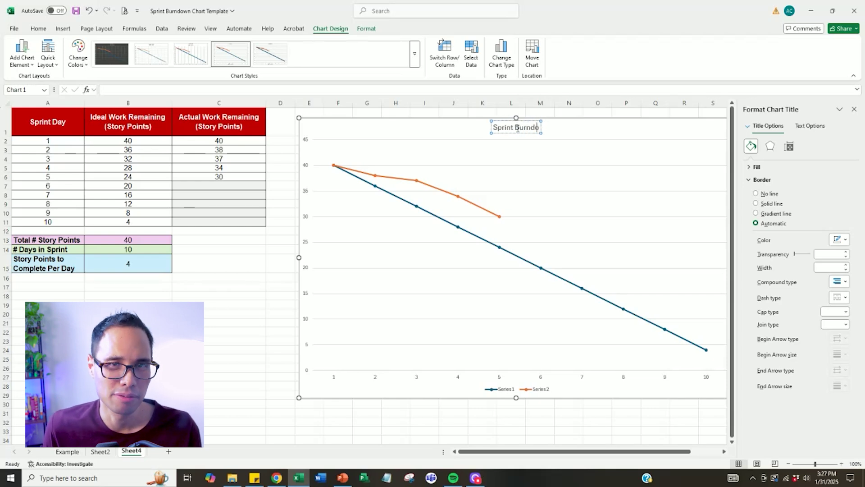
text(wn Chart, 5/5/2025)
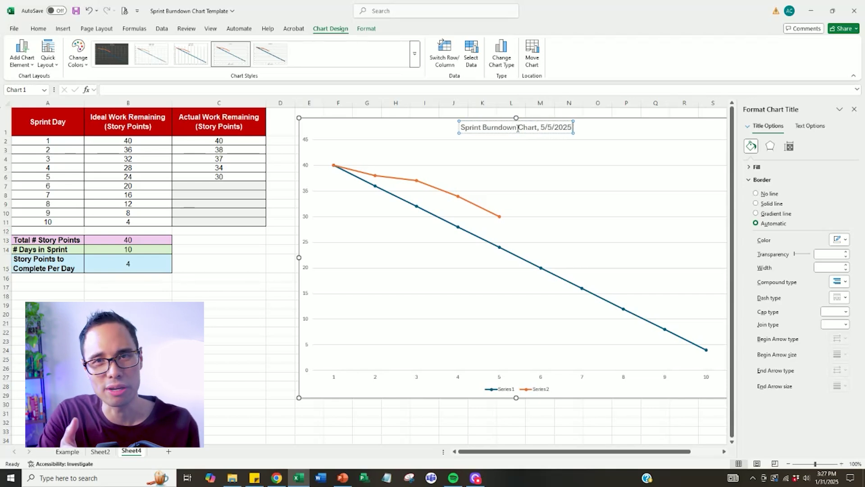
text( - 5/16/2025)
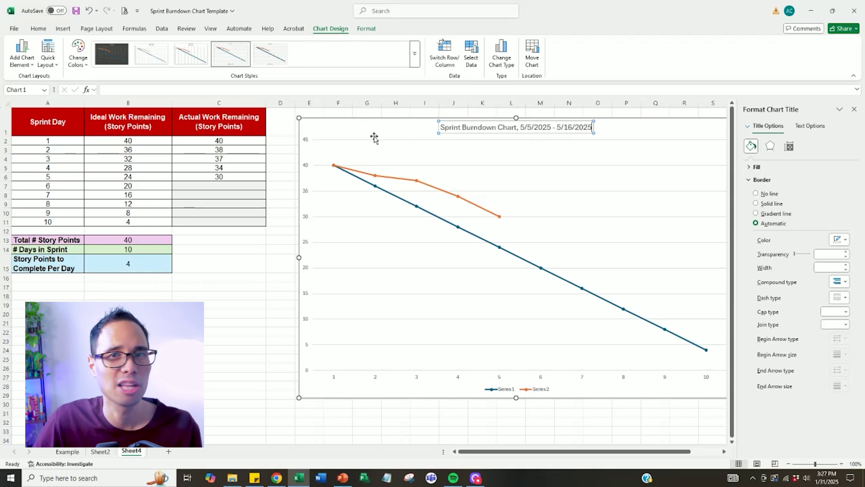
click(284, 296)
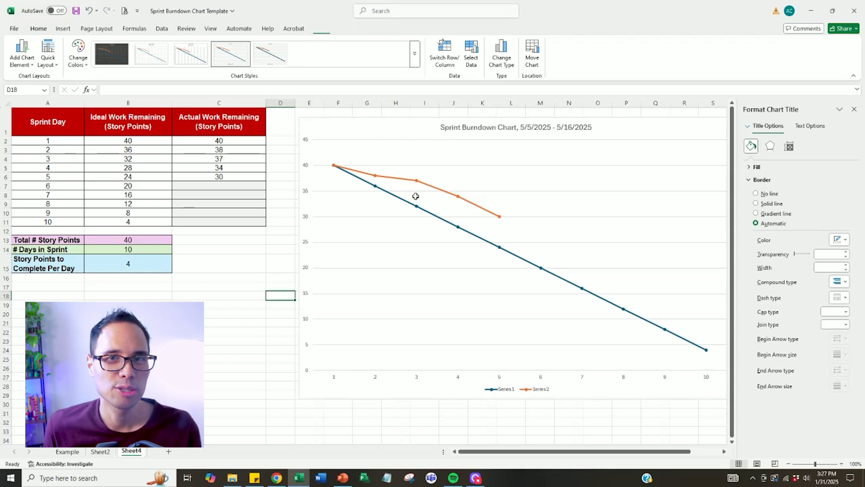
- Format the chart title as Arial, 18 pt, bold
click(487, 129)
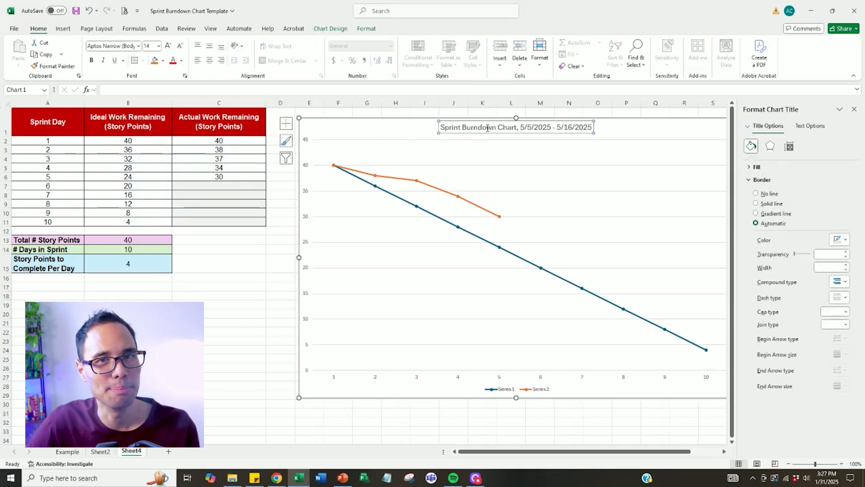
click(138, 46)
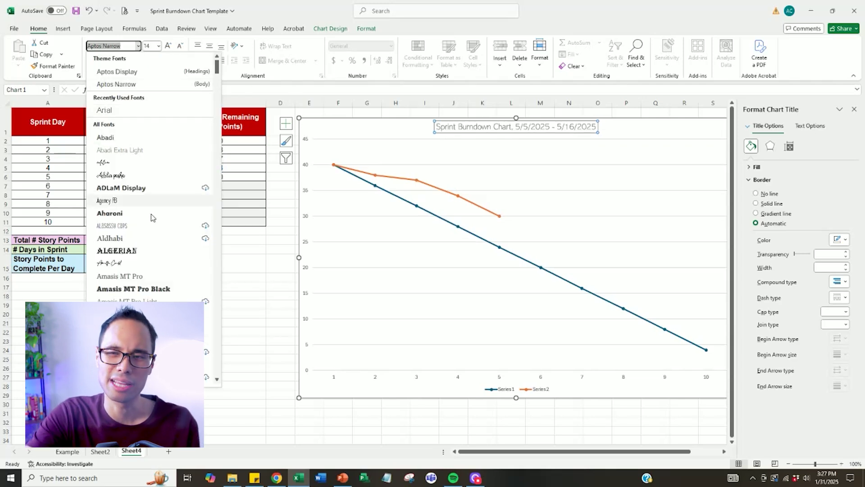
scroll(150, 218, down, 5)
scroll(148, 218, down, 3)
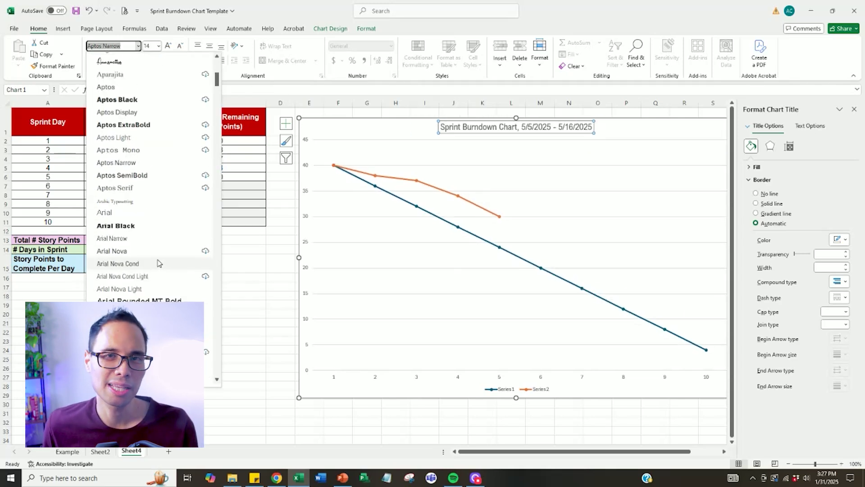
click(144, 217)
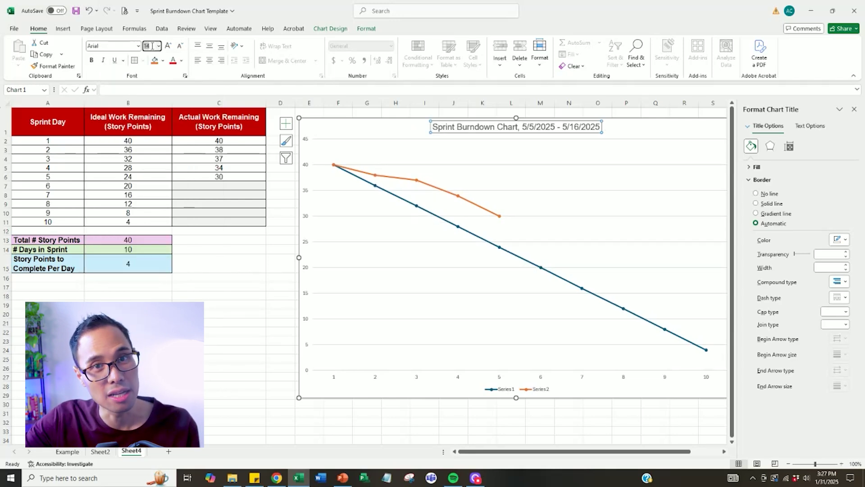
key(Return)
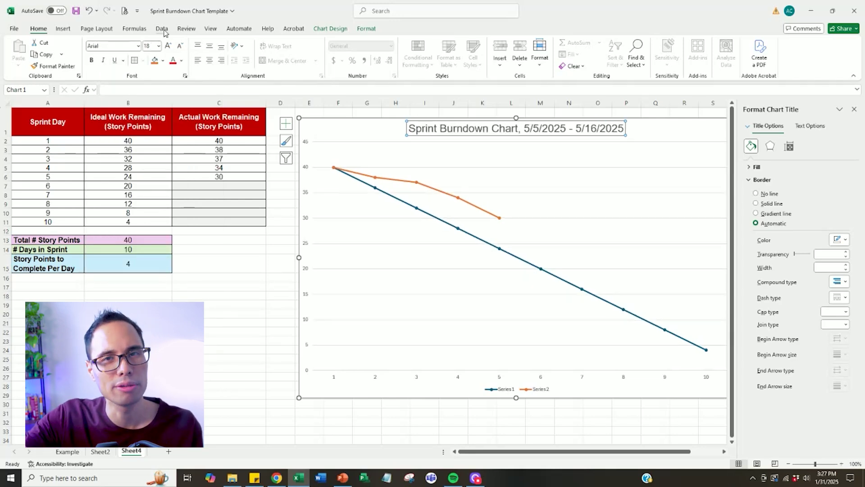
click(91, 61)
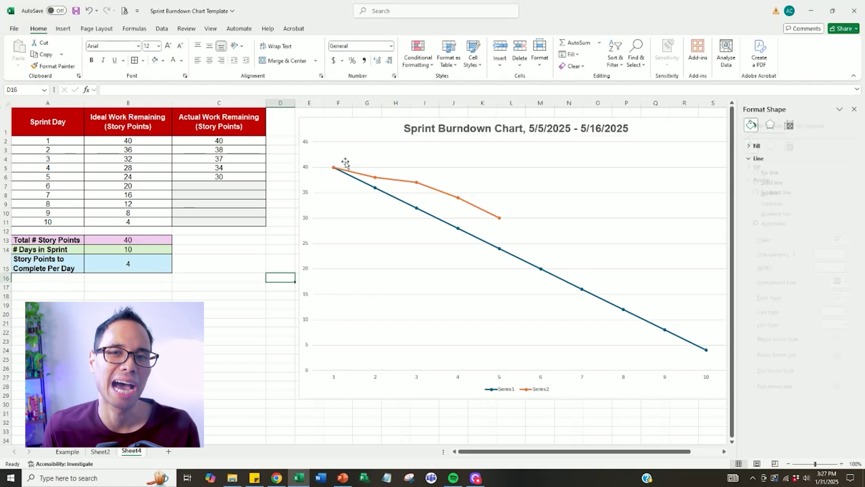
- Add axis titles to the chart from the chart elements list
click(345, 131)
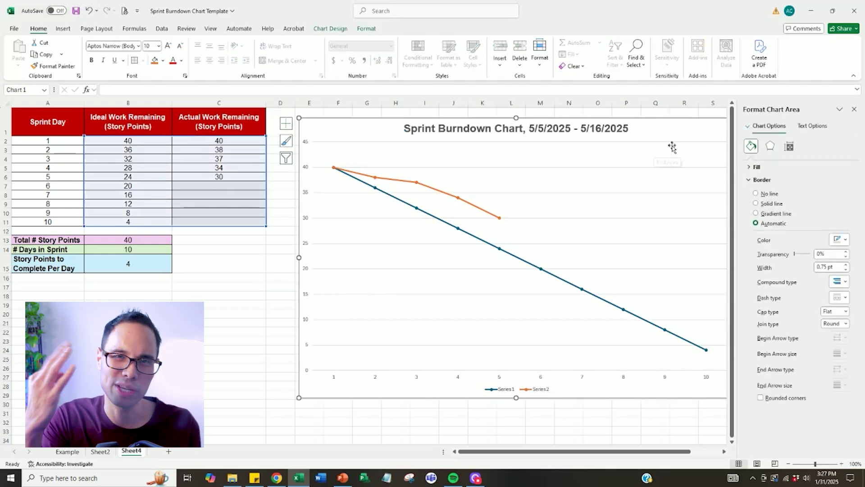
click(854, 110)
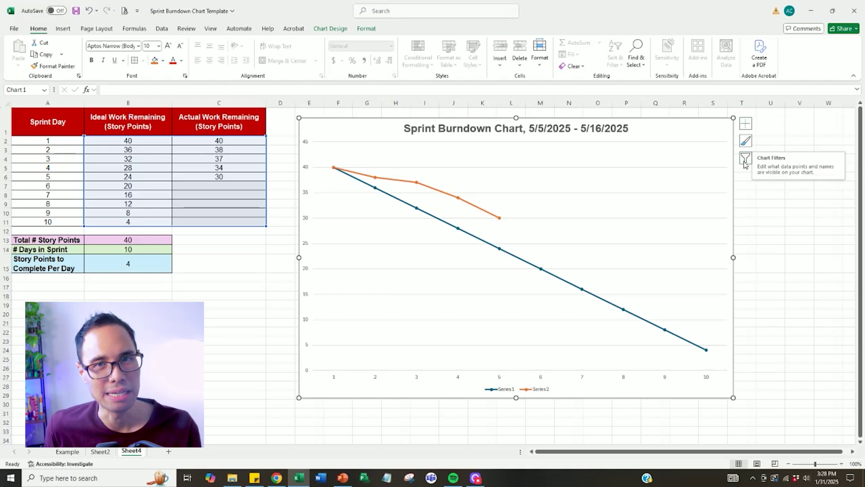
click(745, 125)
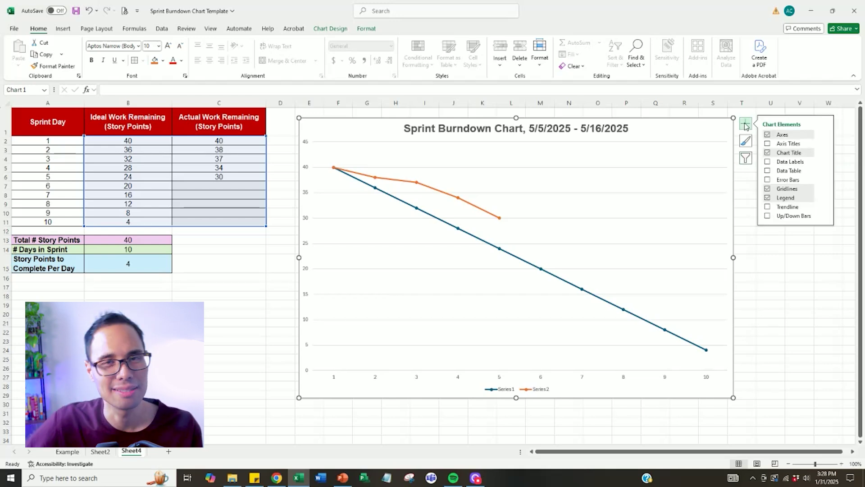
click(790, 145)
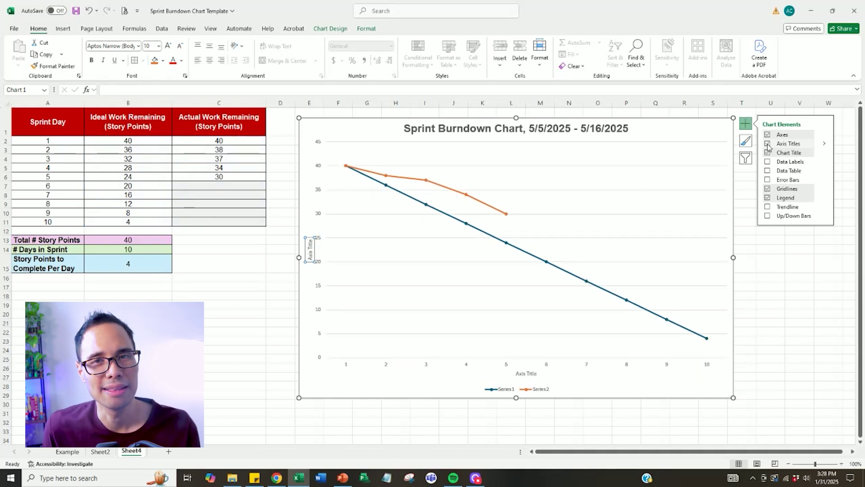
- Format the horizontal axis title as Arial, 12 pt, bold
click(526, 373)
click(137, 45)
scroll(143, 226, down, 5)
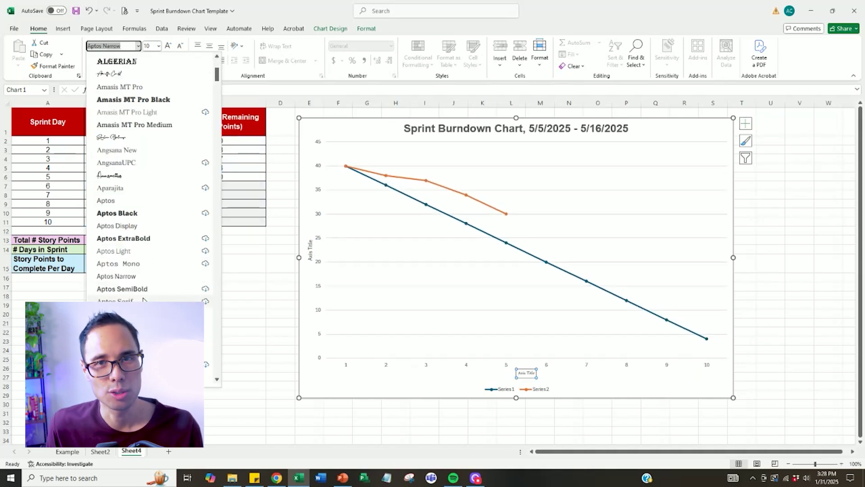
key(Escape)
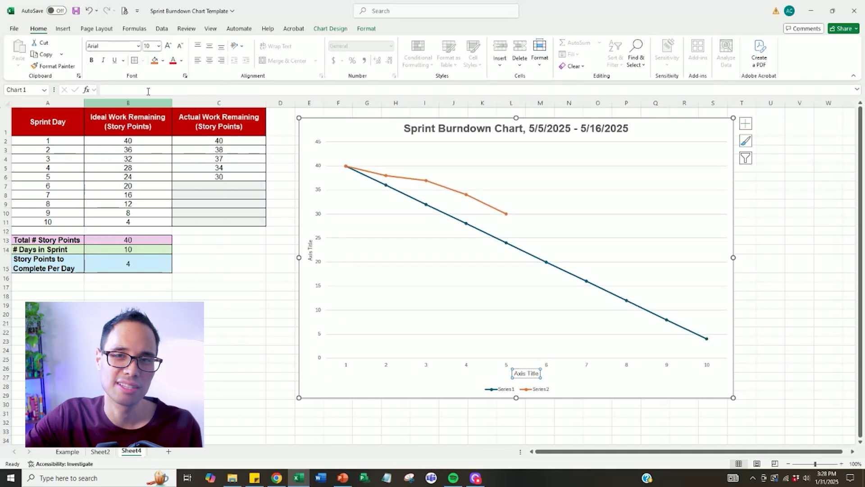
click(145, 45)
text(12)
key(Return)
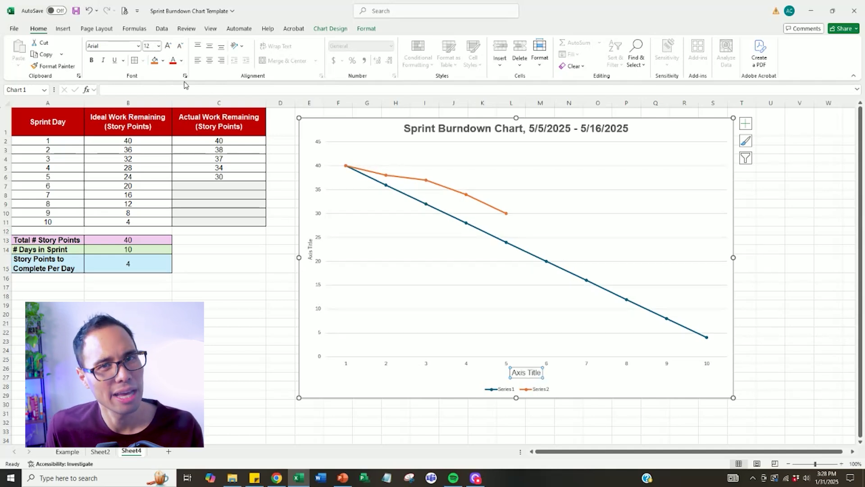
key(ctrl+b)
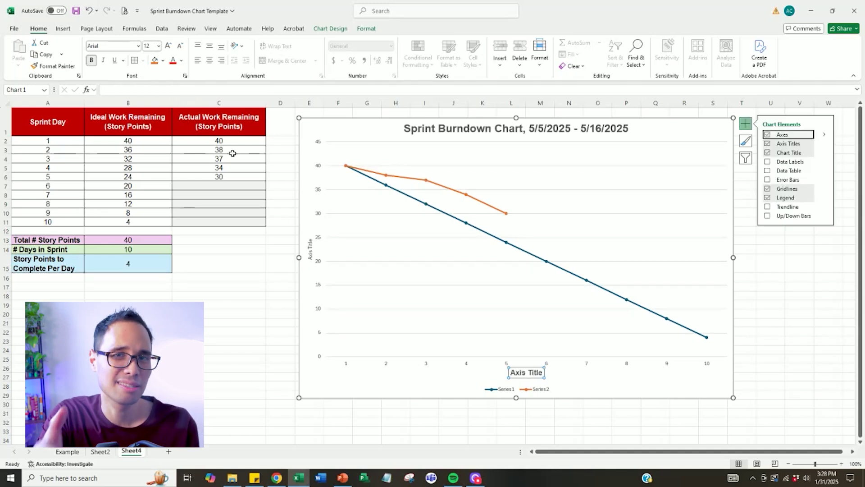
- Format the vertical axis title as Arial, 14 pt, bold
click(310, 255)
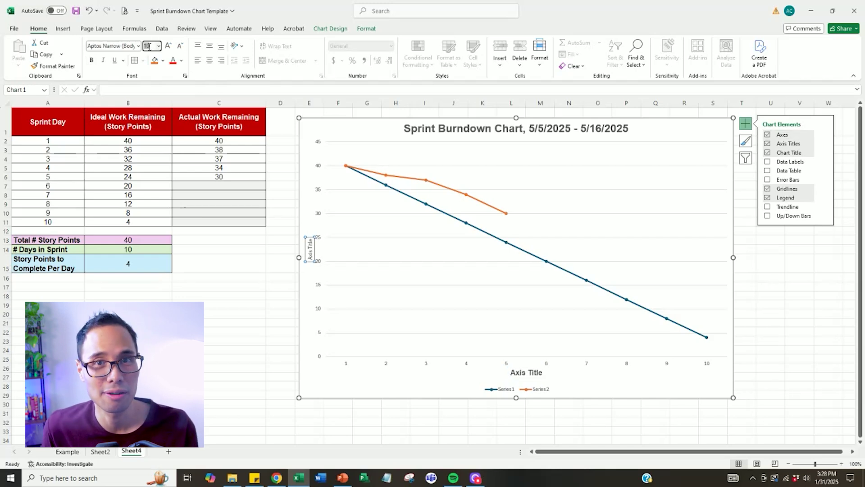
text(14)
key(Return)
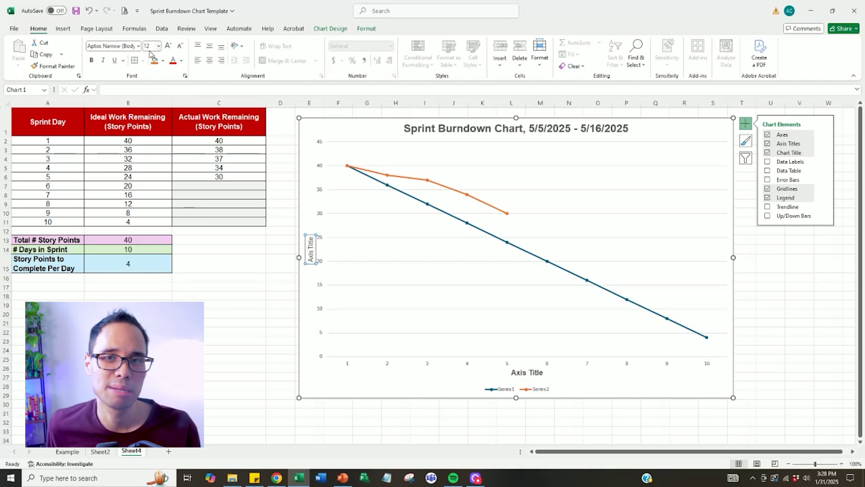
click(139, 46)
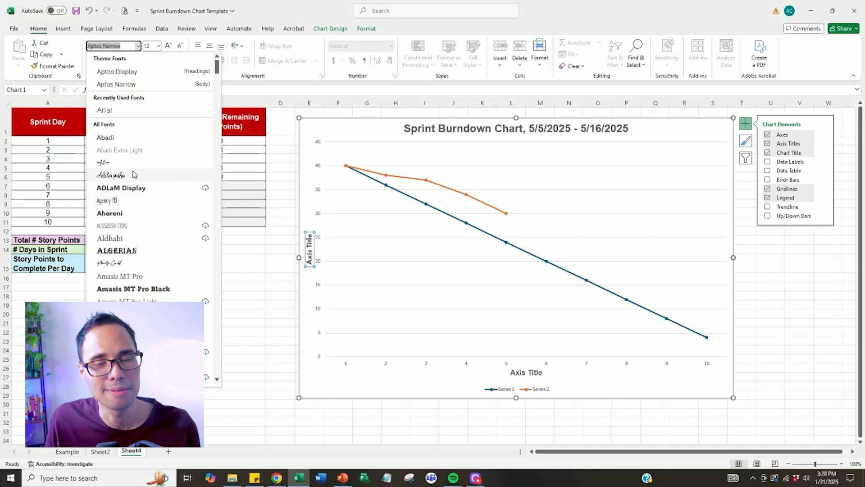
click(105, 110)
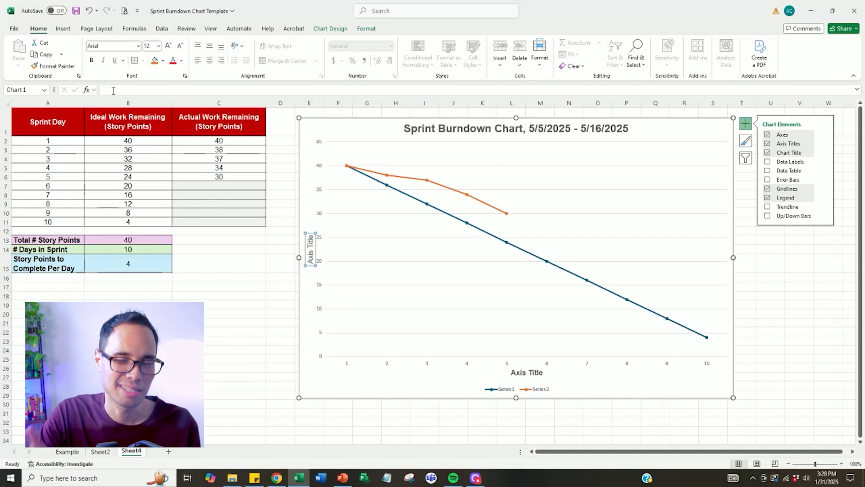
click(92, 61)
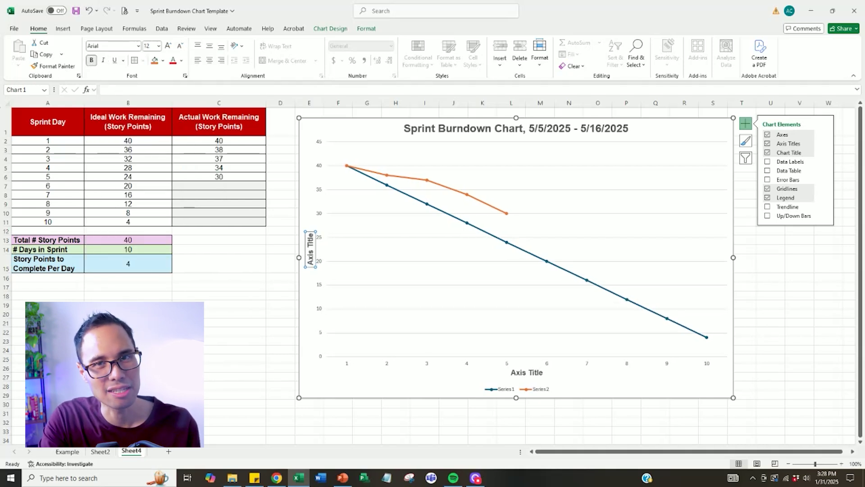
- Retitle the axes 'Sprint Day' and 'Work Remaining (Story Points)'
click(523, 373)
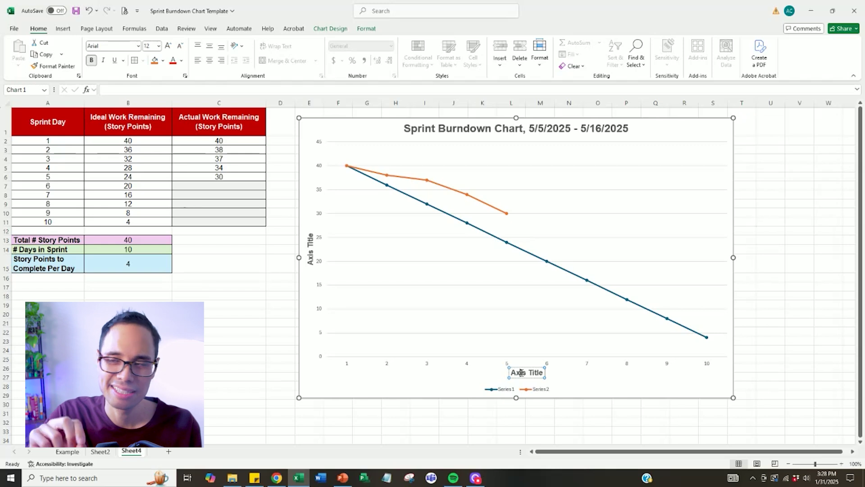
triple_click(523, 374)
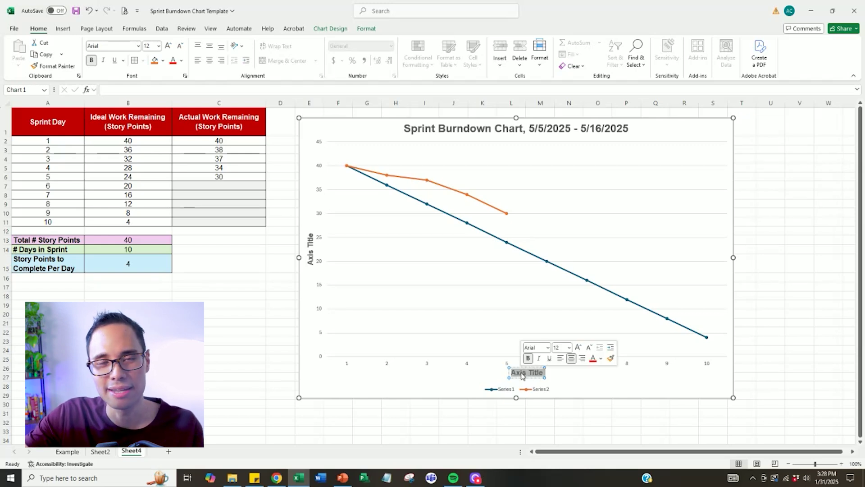
text(Sprint Day)
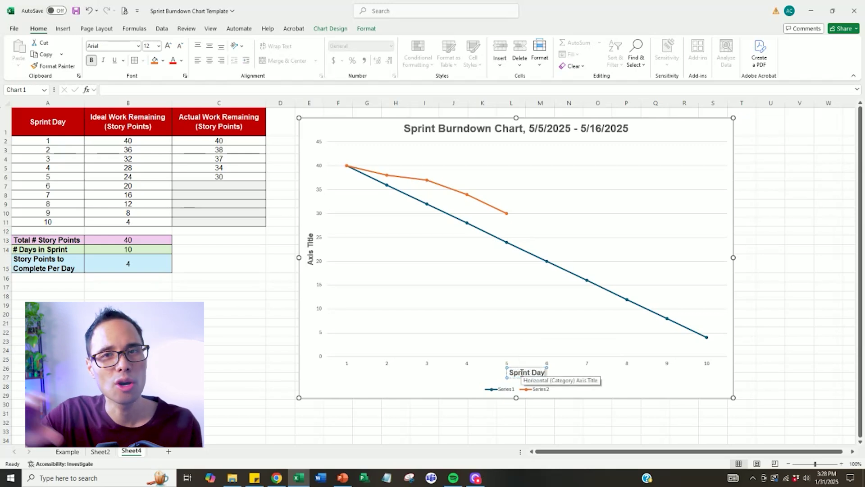
click(311, 254)
triple_click(311, 253)
text(Work Remaining (Story Points)
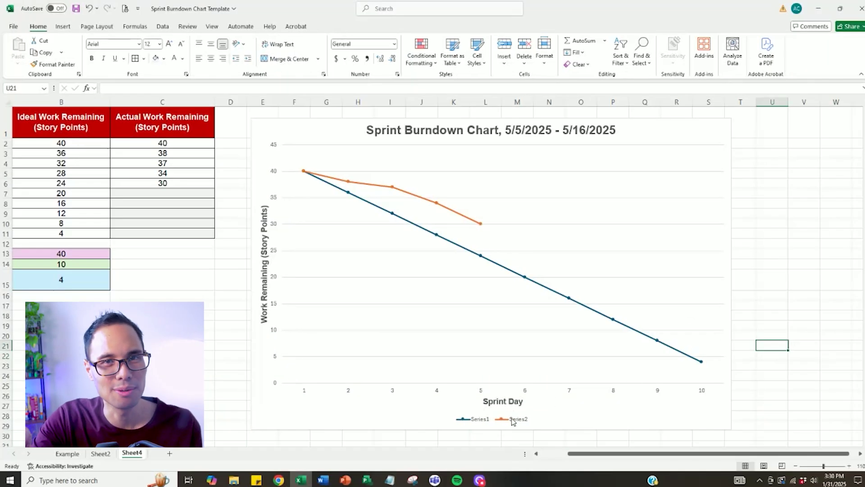
click(529, 420)
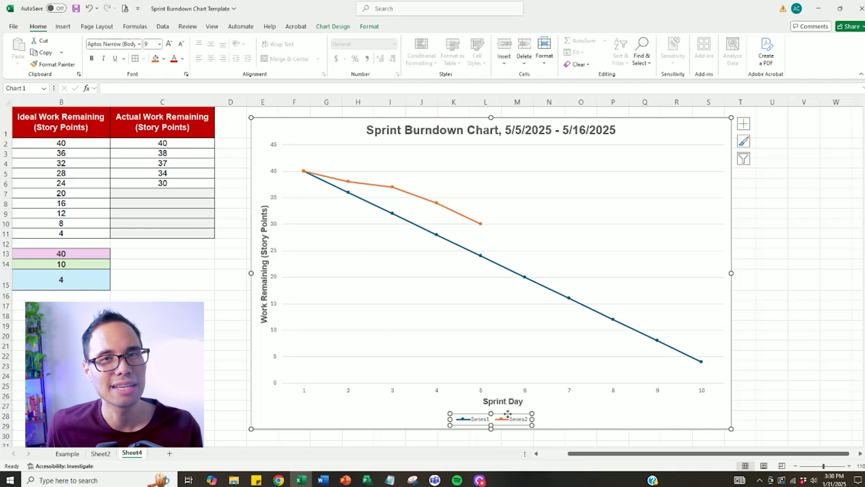
- In Select Data, name Series1 from cell B1 as Ideal Work Remaining (Story Points)
right_click(512, 419)
click(543, 382)
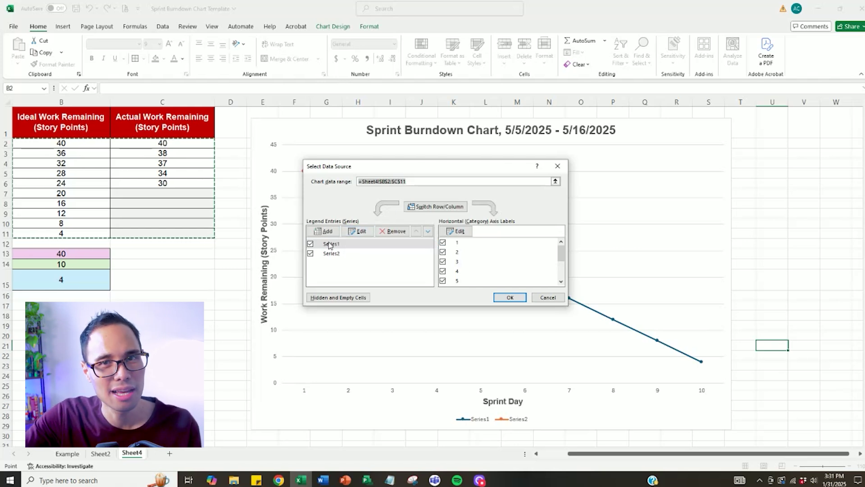
click(329, 244)
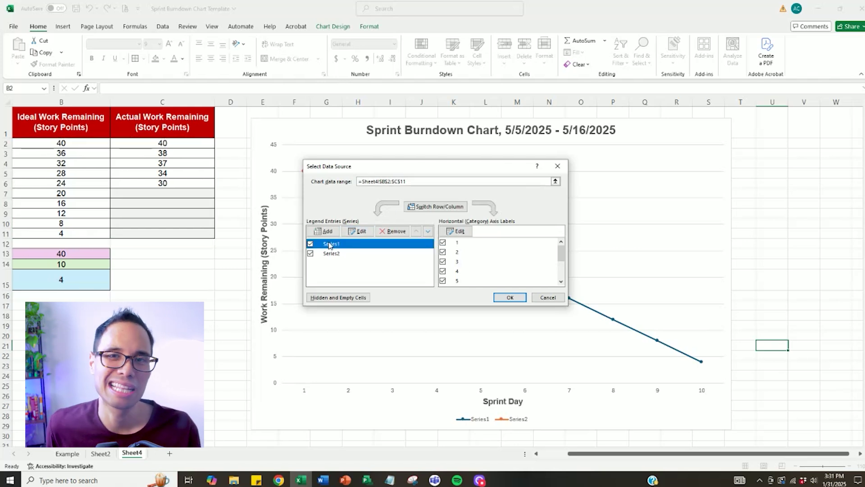
click(360, 231)
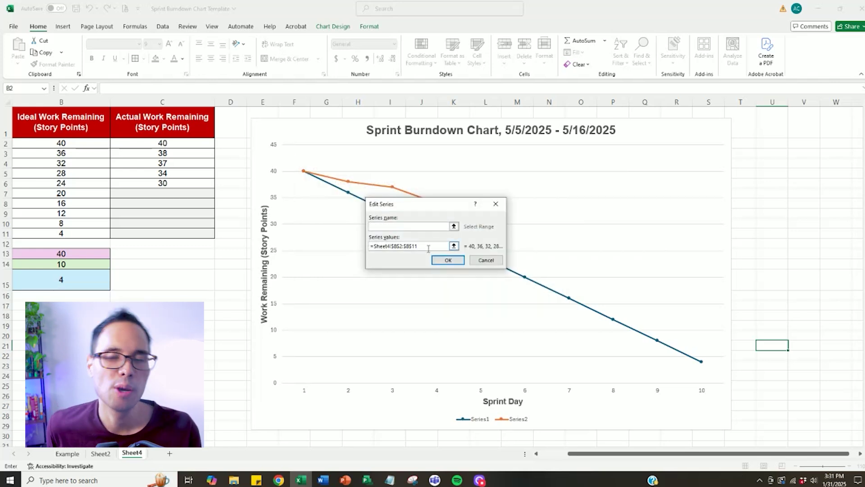
click(428, 247)
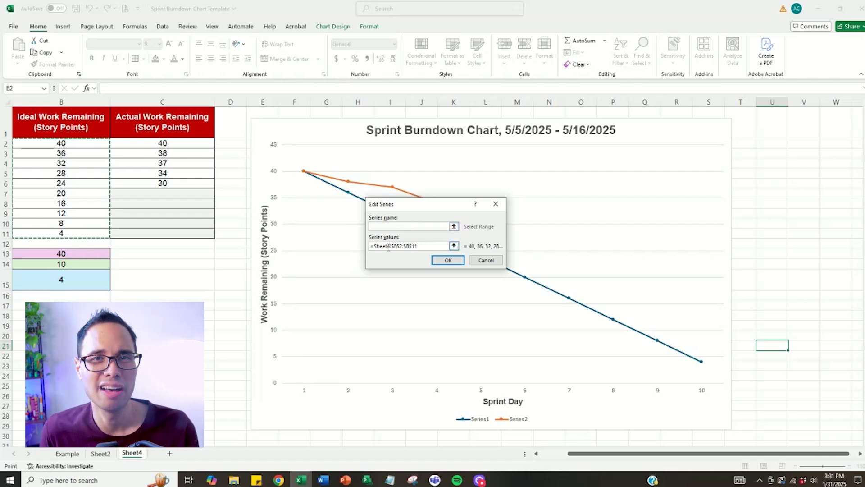
drag(388, 247, 422, 247)
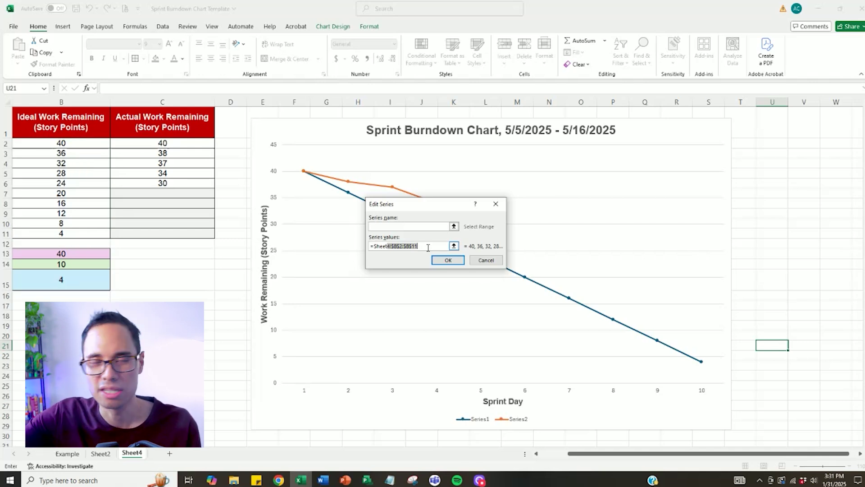
click(426, 247)
click(405, 227)
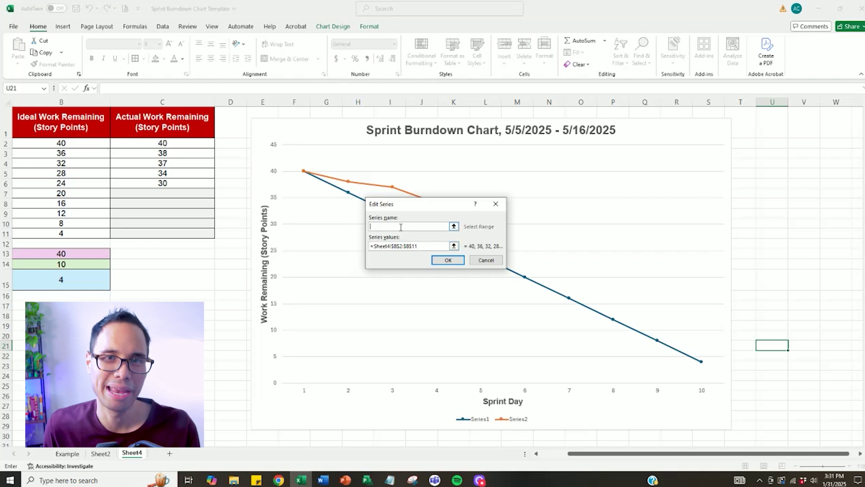
click(77, 126)
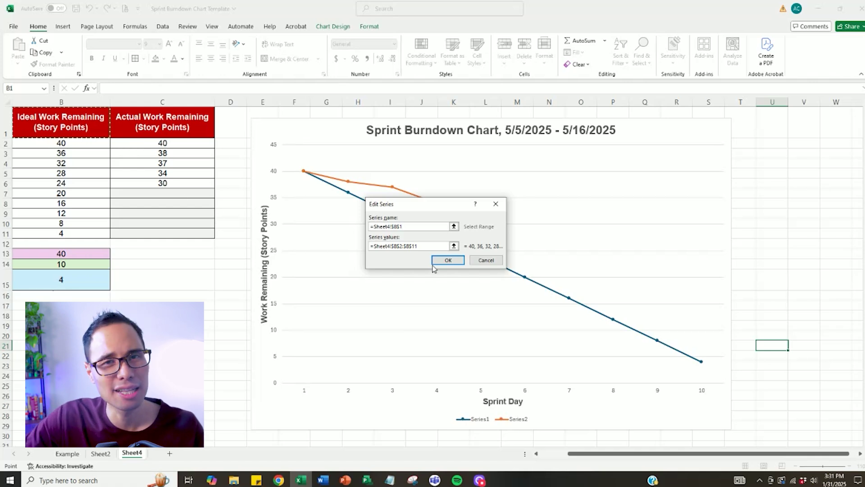
click(447, 262)
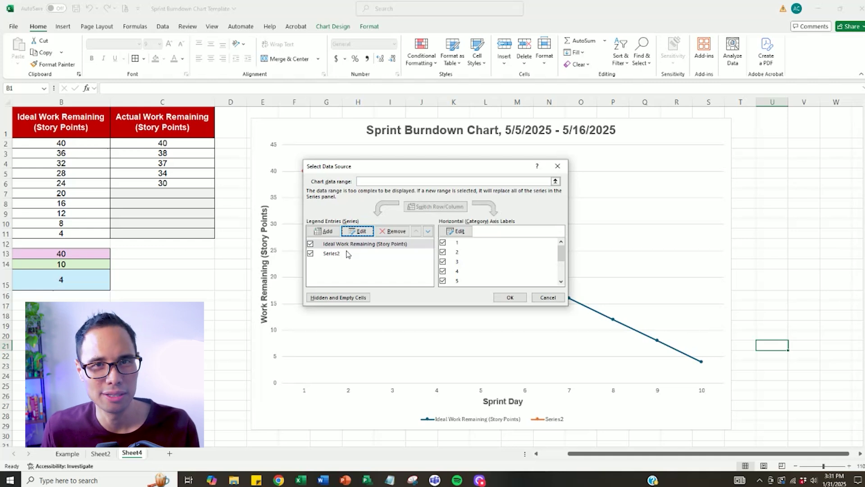
- Name Series2 from cell C1 as Actual Work Remaining (Story Points) and apply
click(346, 254)
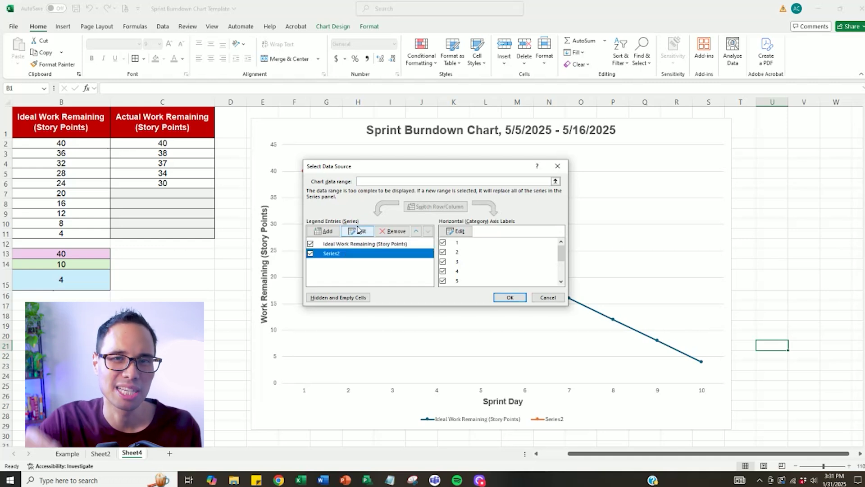
click(358, 230)
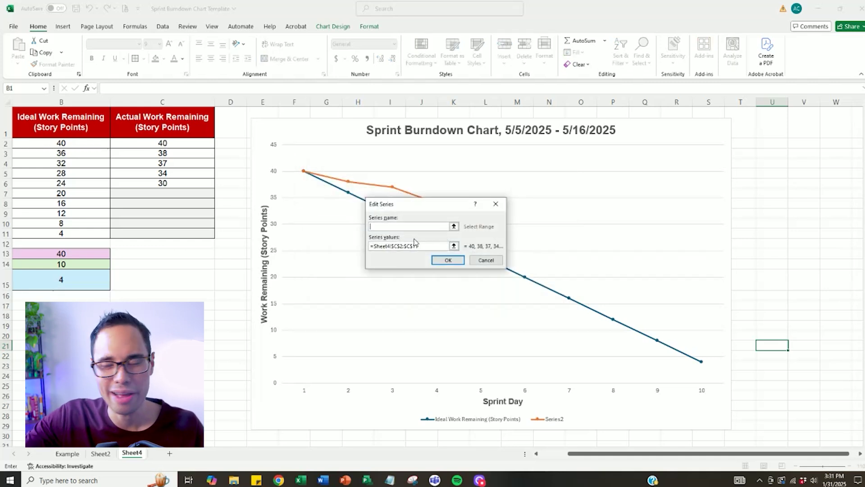
click(176, 120)
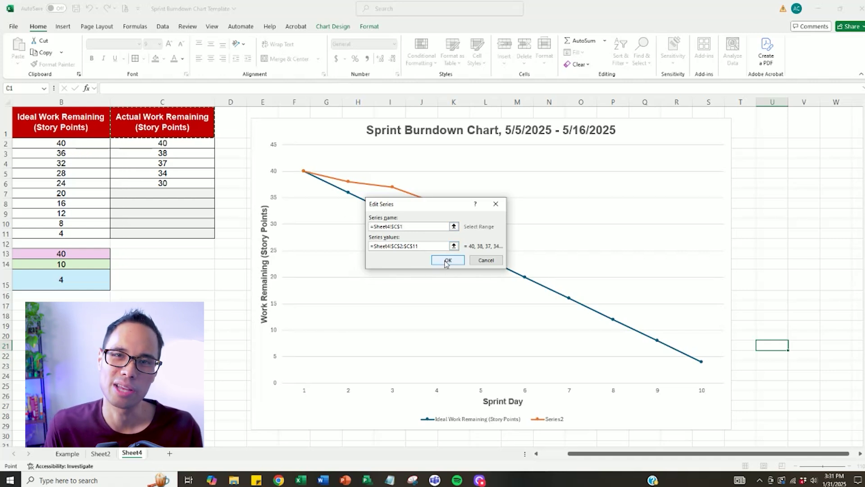
click(448, 260)
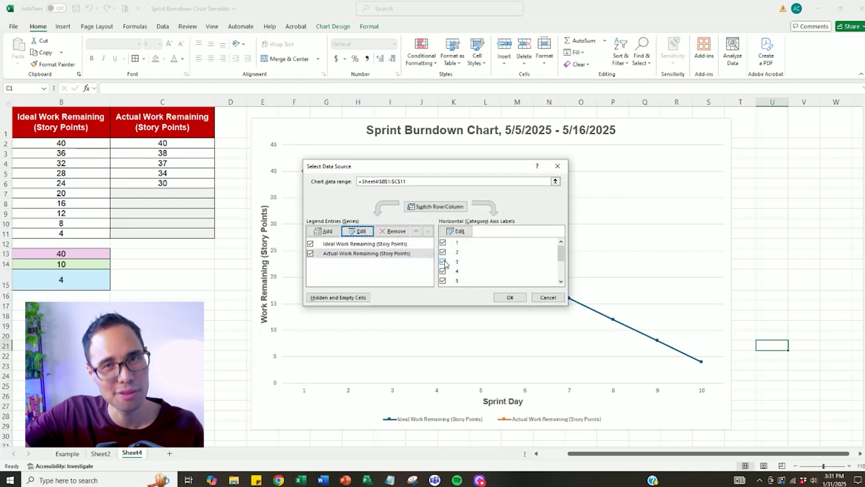
click(513, 295)
click(772, 338)
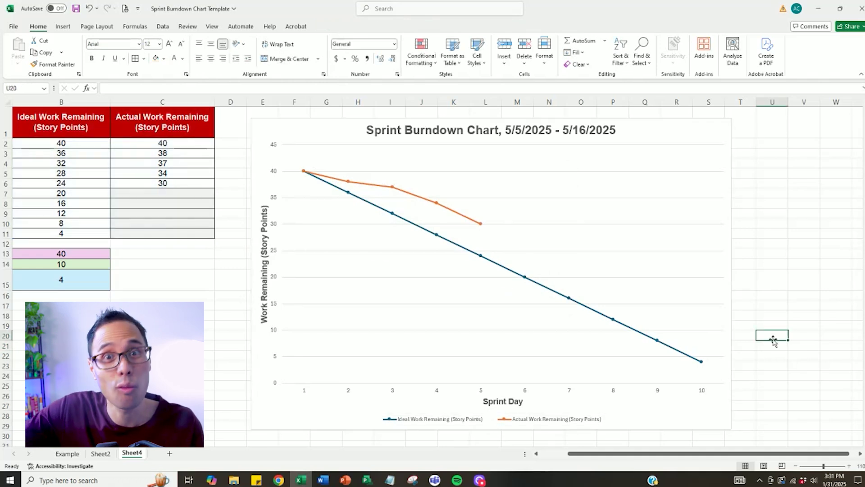
- Increase the legend font size twice to enlarge the legend text
click(570, 415)
click(169, 45)
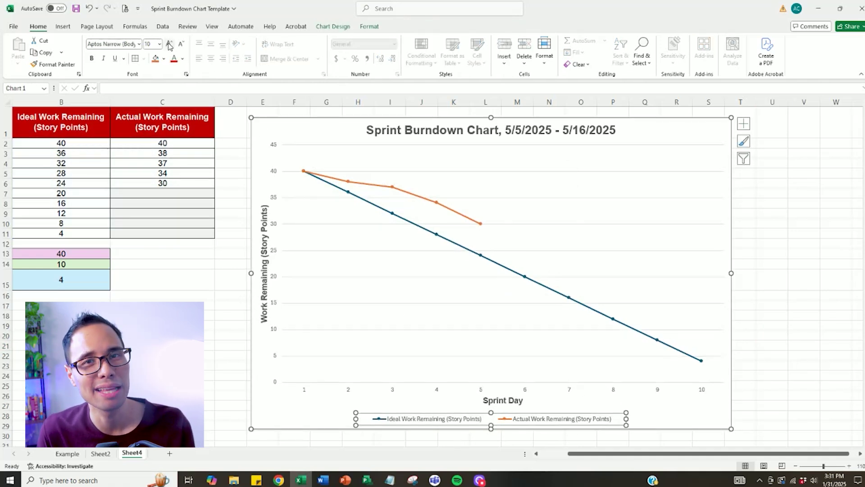
click(169, 44)
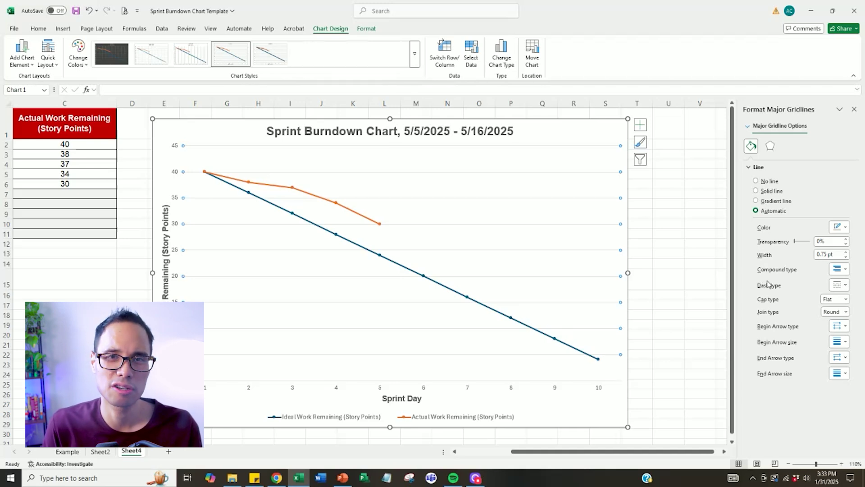
- Set the chart's major gridlines to the Round Dot dash type
click(846, 287)
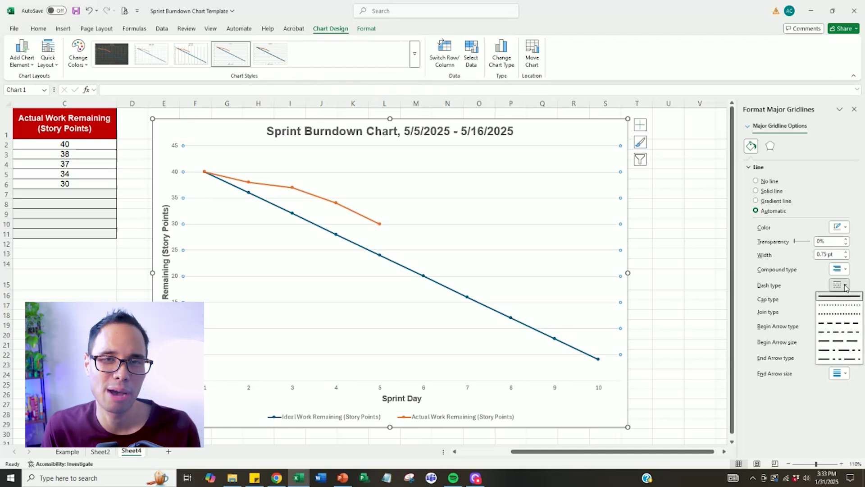
click(837, 309)
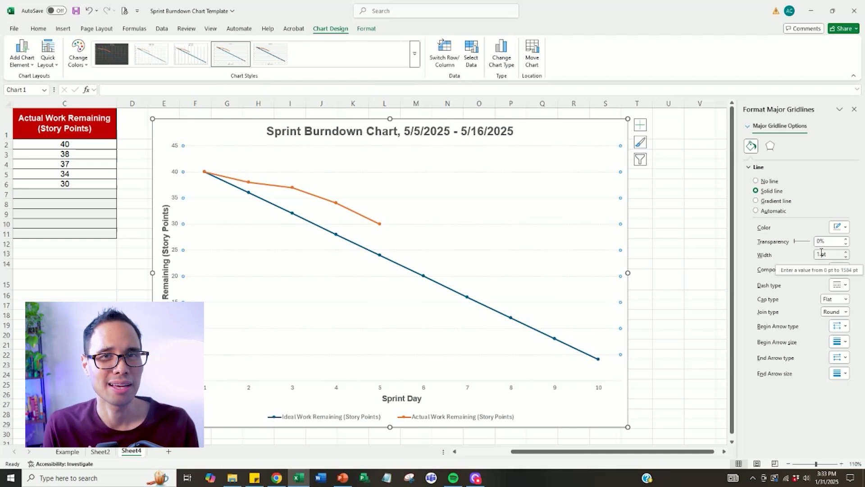
click(653, 225)
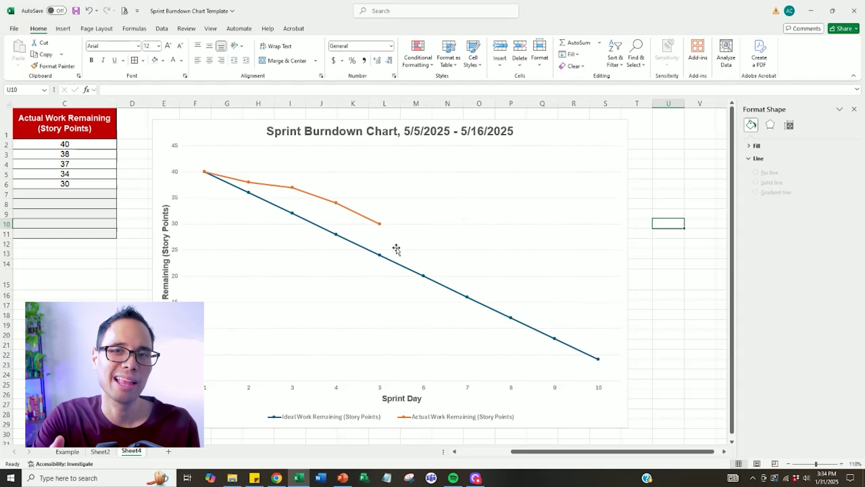
click(349, 244)
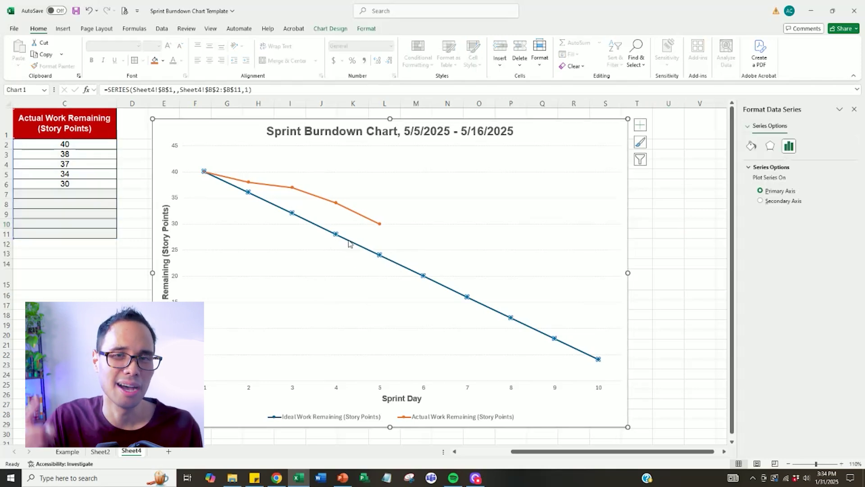
- Make the Ideal Work Remaining line dashed and 3 pt wide
click(354, 213)
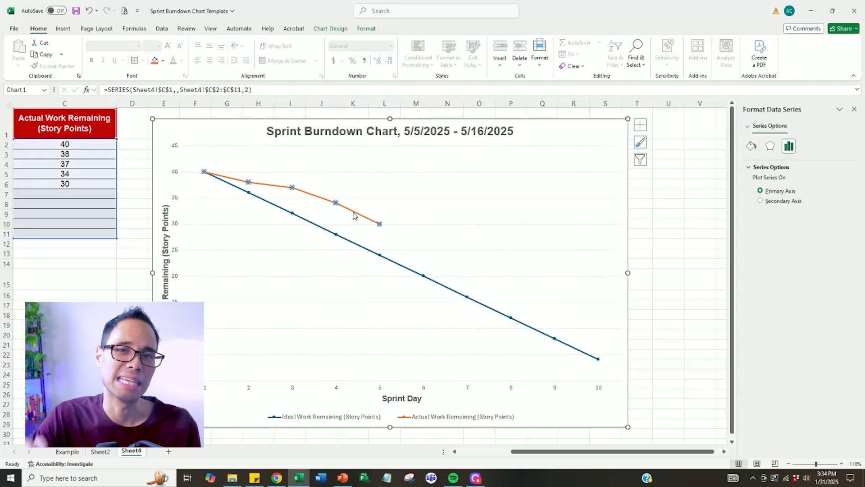
click(356, 245)
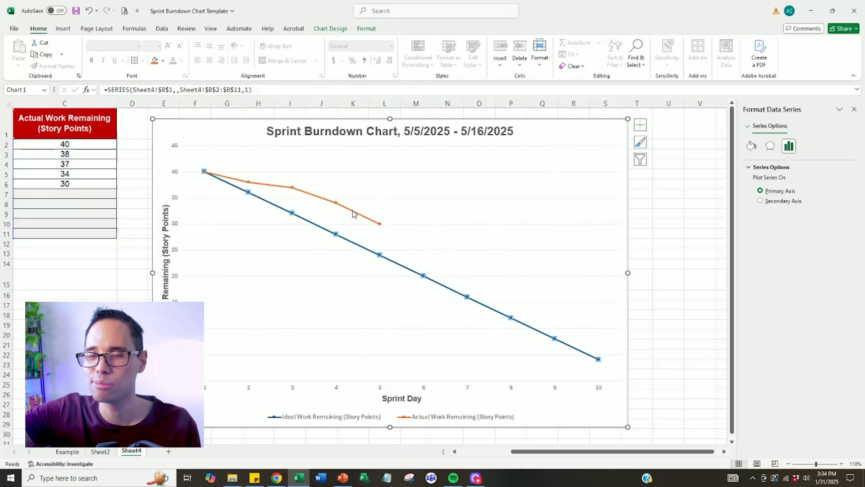
click(354, 211)
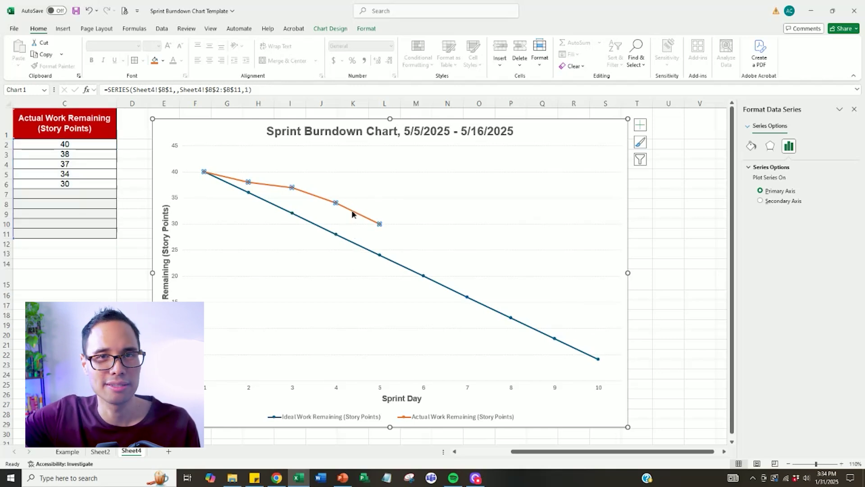
click(400, 269)
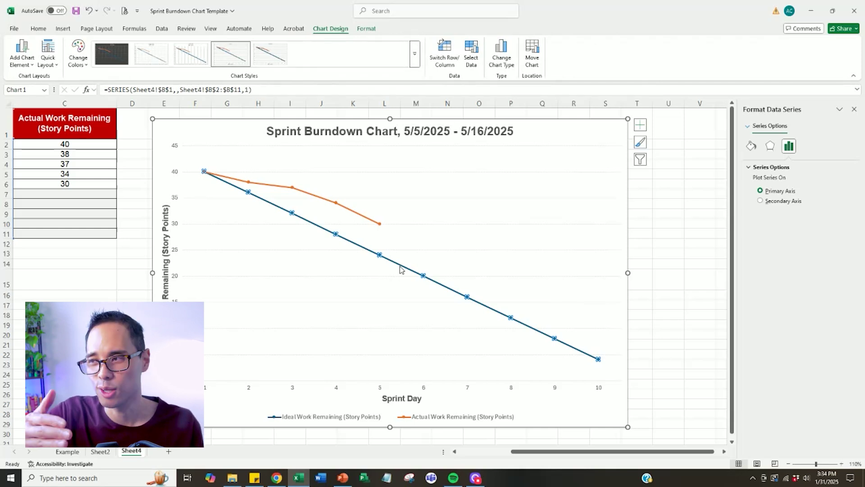
click(751, 146)
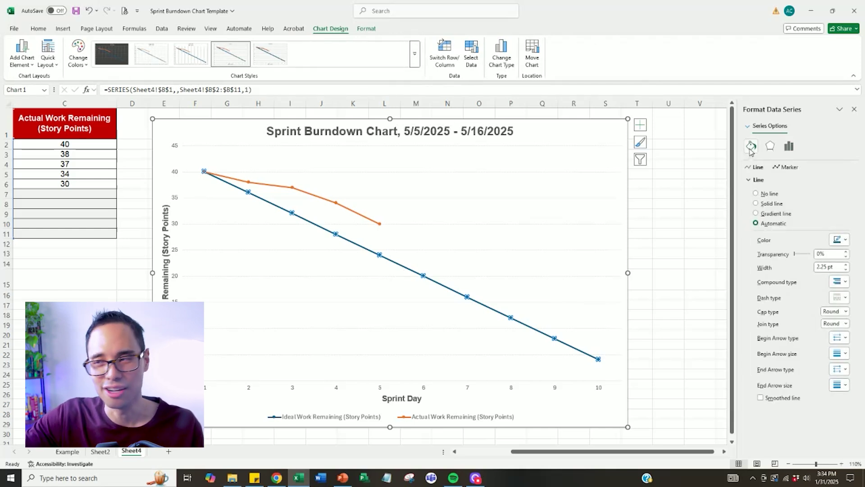
click(842, 297)
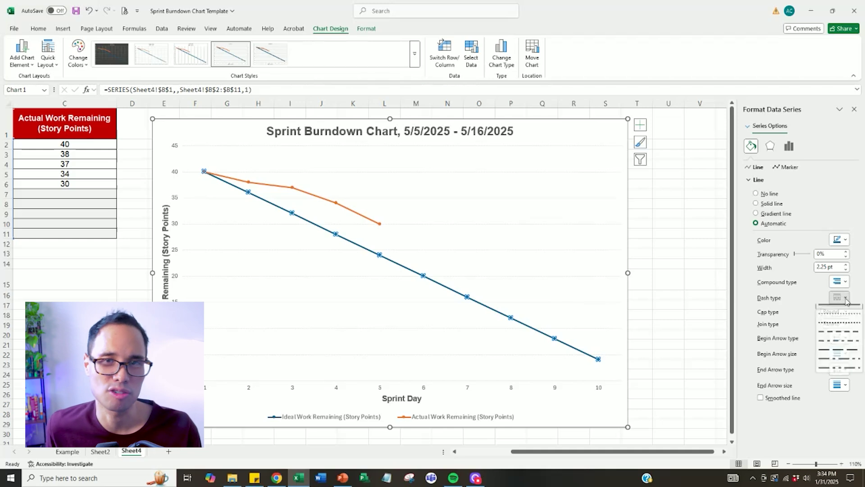
click(844, 337)
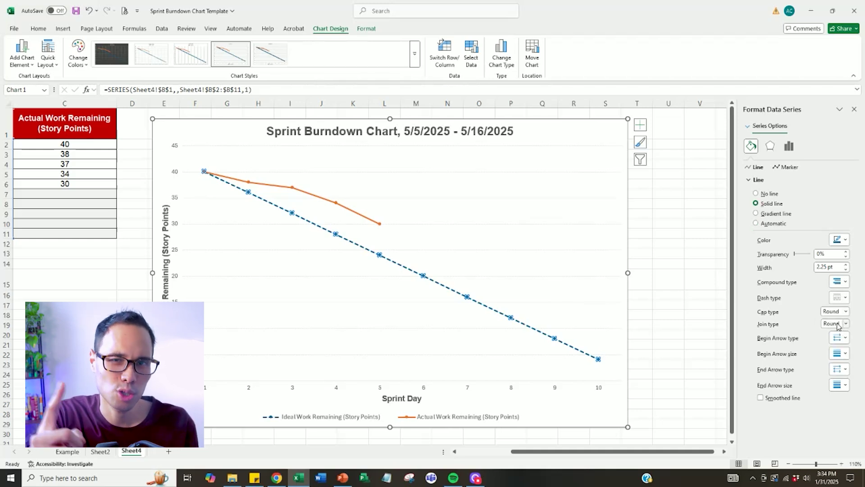
click(832, 267)
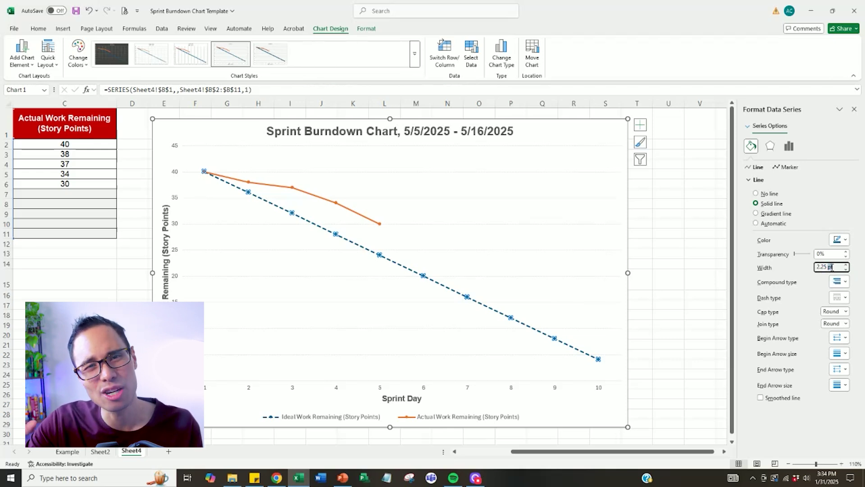
text(3)
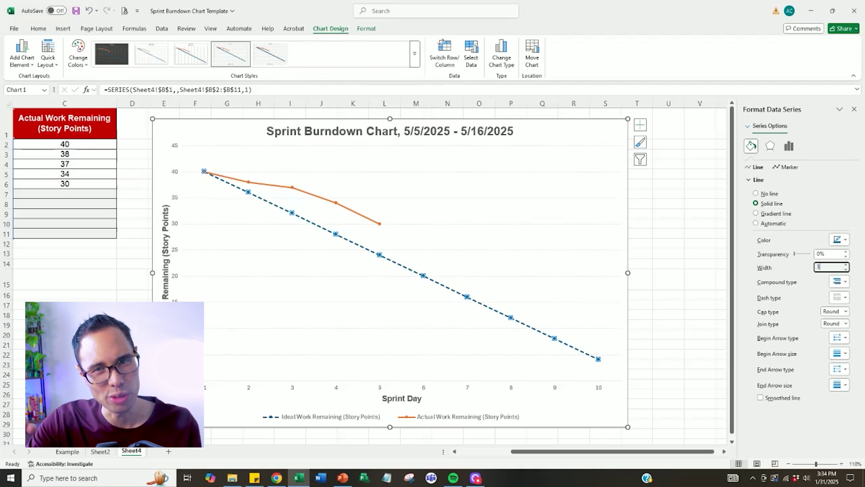
click(675, 297)
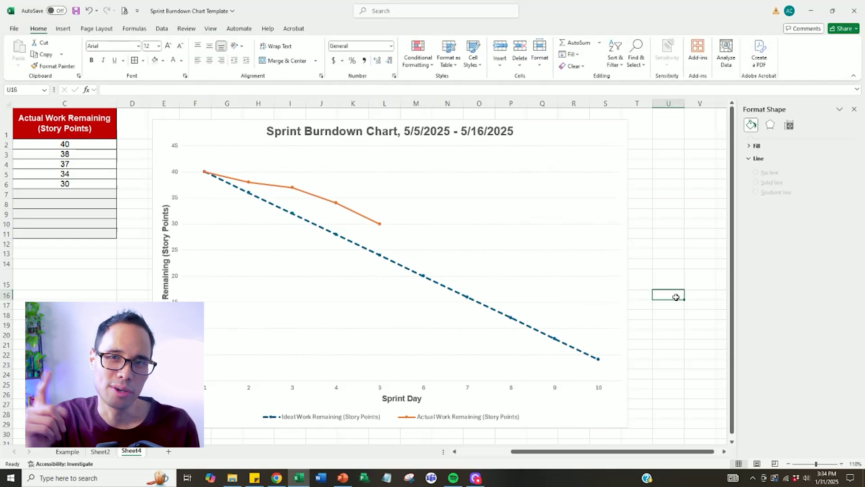
- Set the orange Actual Work Remaining line width to 3 pt
click(362, 220)
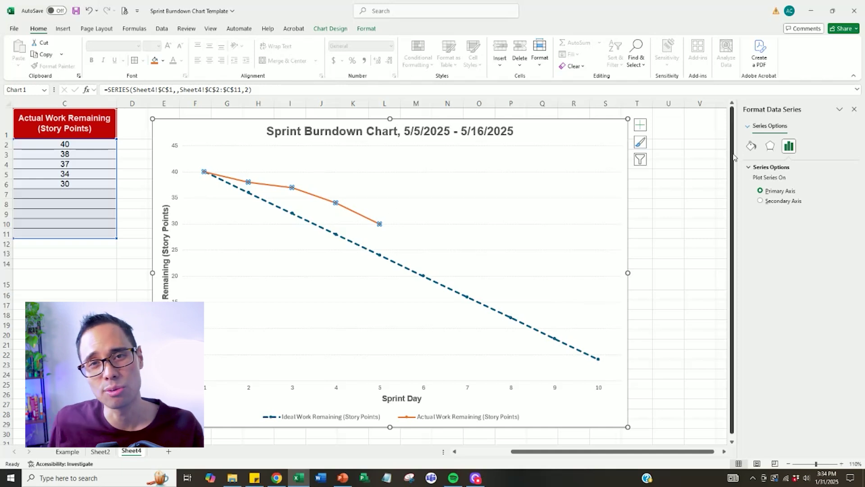
click(751, 146)
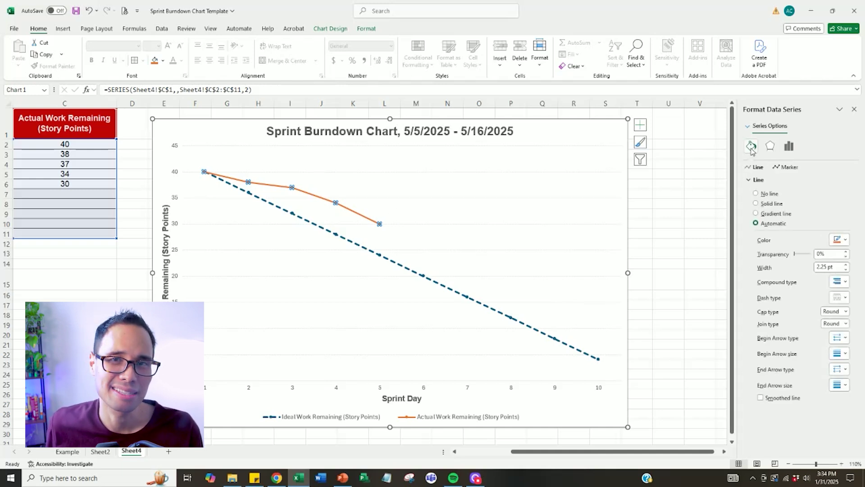
double_click(830, 267)
text(3)
key(Return)
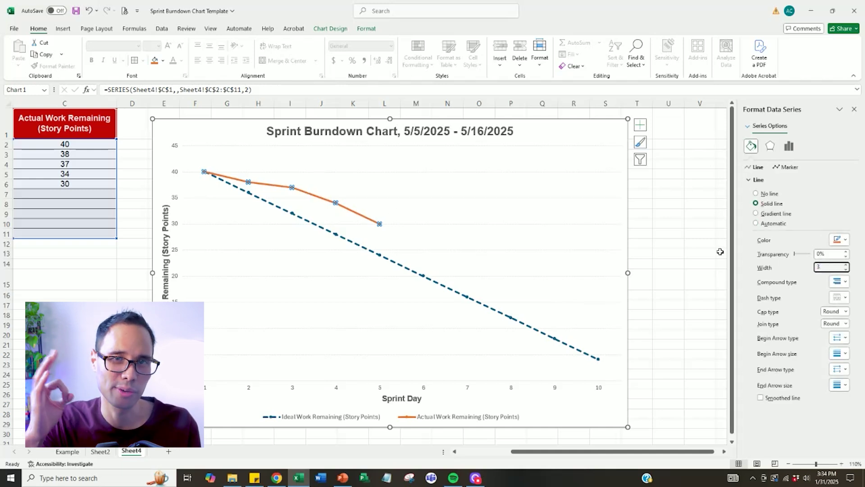
click(703, 253)
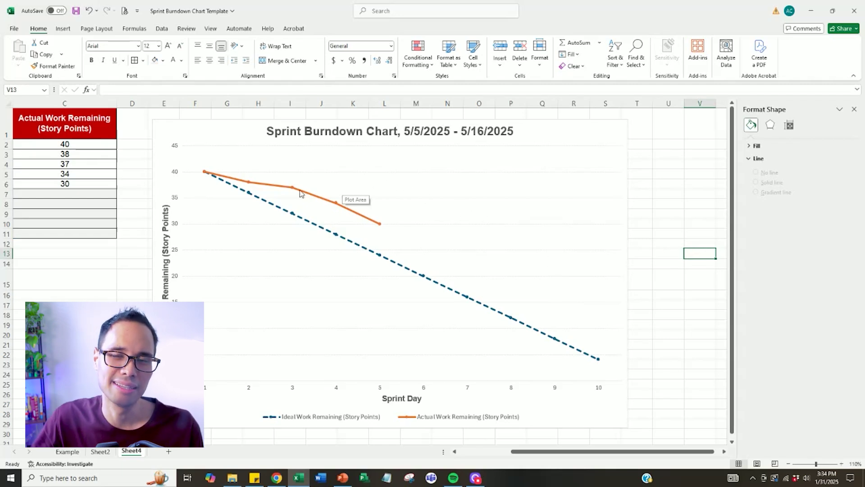
click(281, 188)
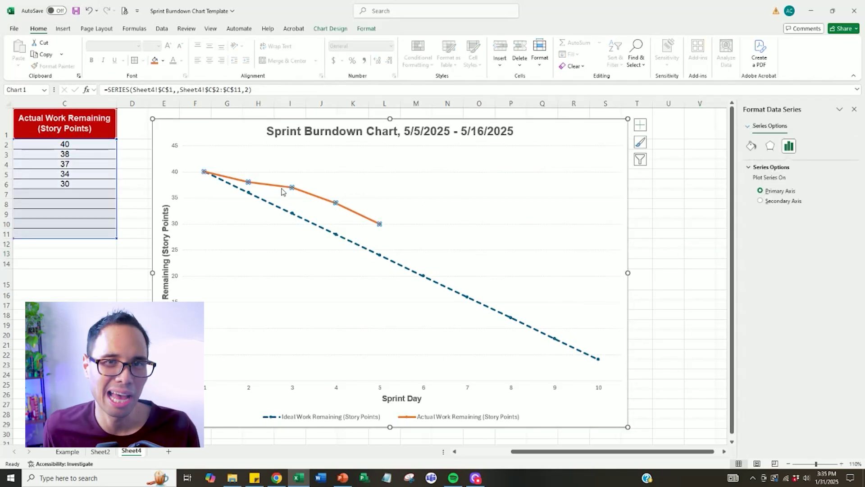
- Add data labels to the orange actual line and enlarge them to 14 pt
right_click(283, 191)
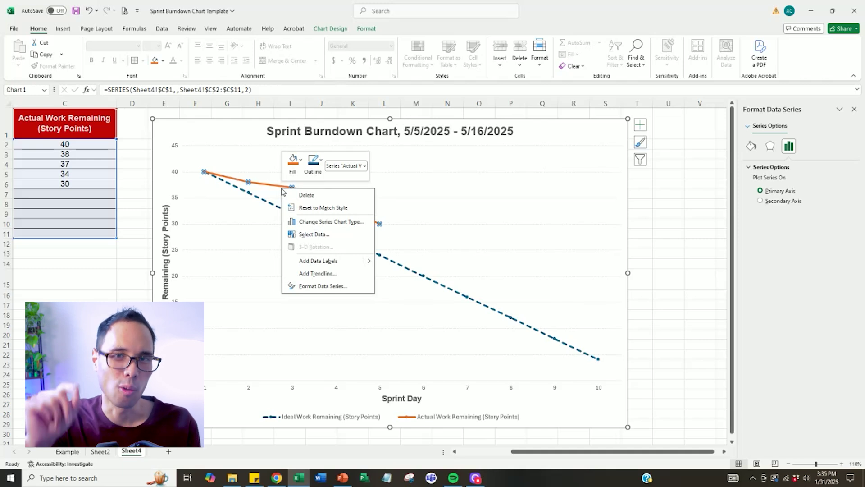
mouse_move(370, 262)
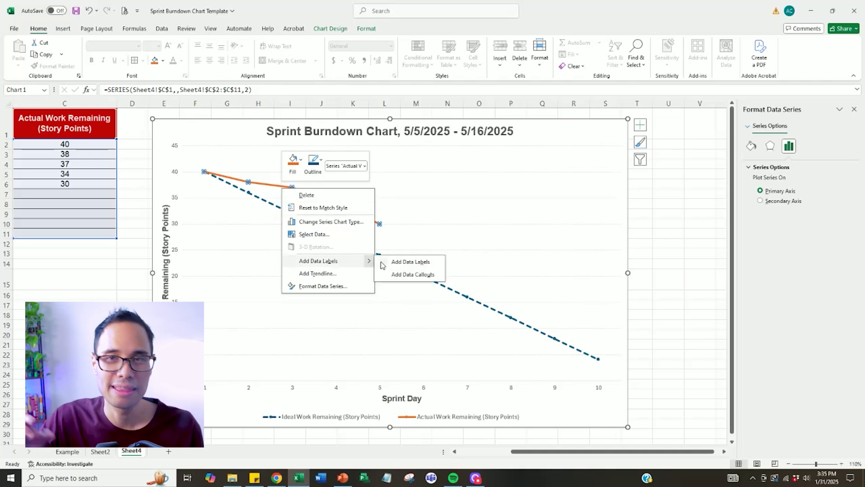
click(409, 263)
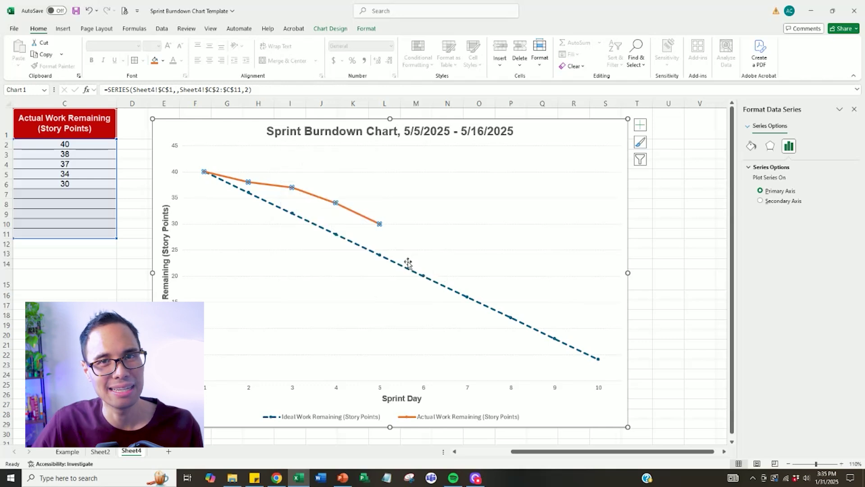
click(129, 292)
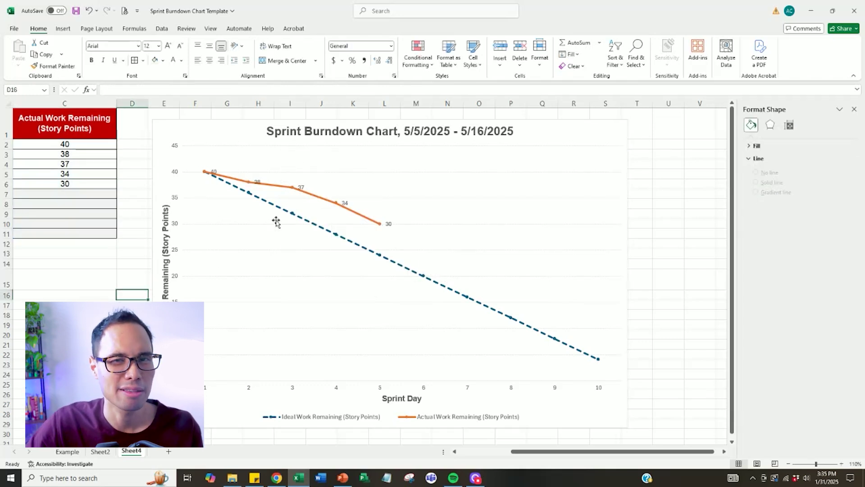
click(345, 202)
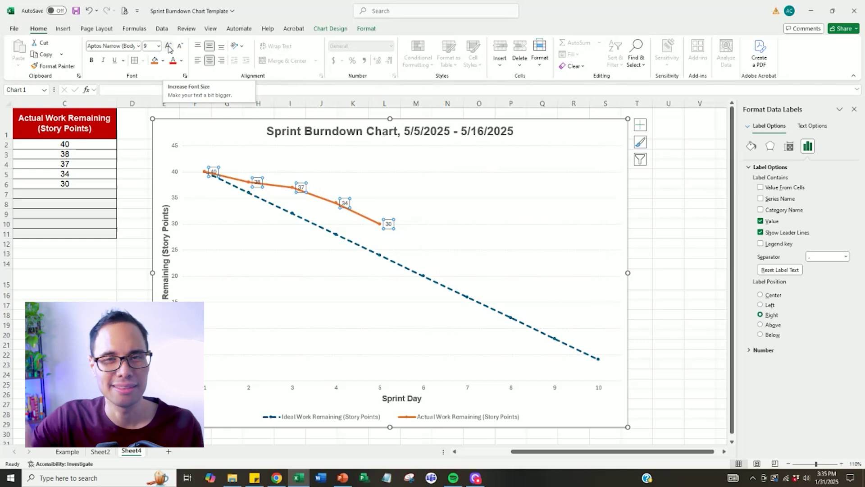
click(168, 46)
click(168, 47)
click(169, 46)
click(168, 46)
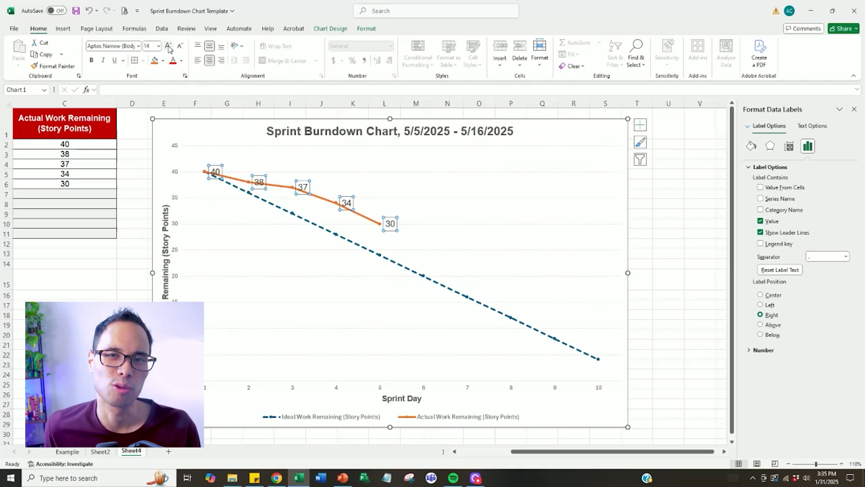
- Move the 40, 38, 37, 34 and 30 labels just above their points
click(215, 172)
drag(216, 171, 216, 160)
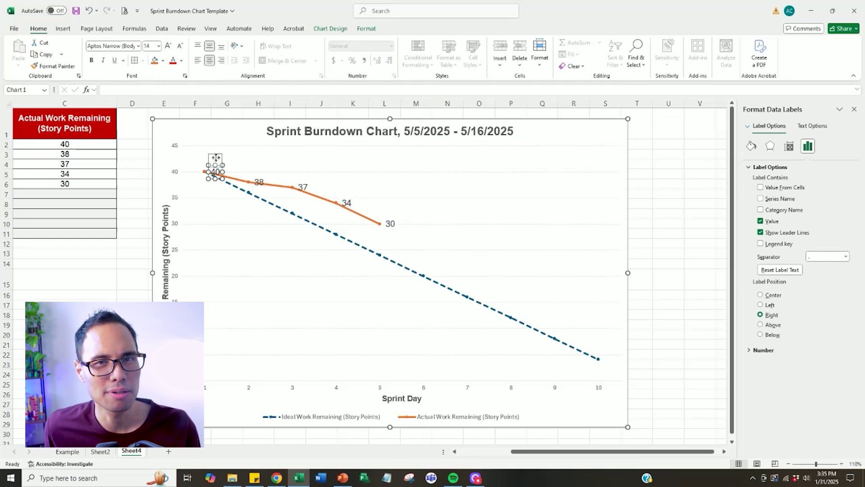
drag(259, 182, 257, 167)
drag(303, 187, 302, 174)
drag(346, 203, 346, 191)
click(390, 217)
drag(390, 217, 388, 204)
click(655, 226)
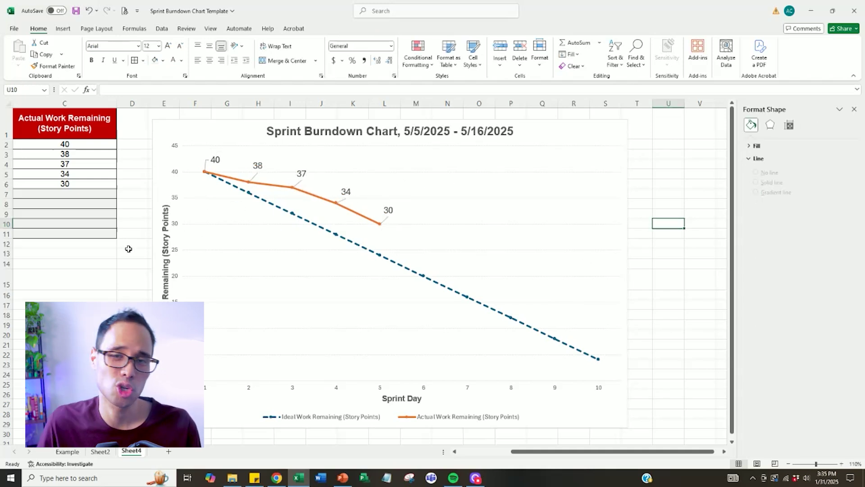
click(130, 263)
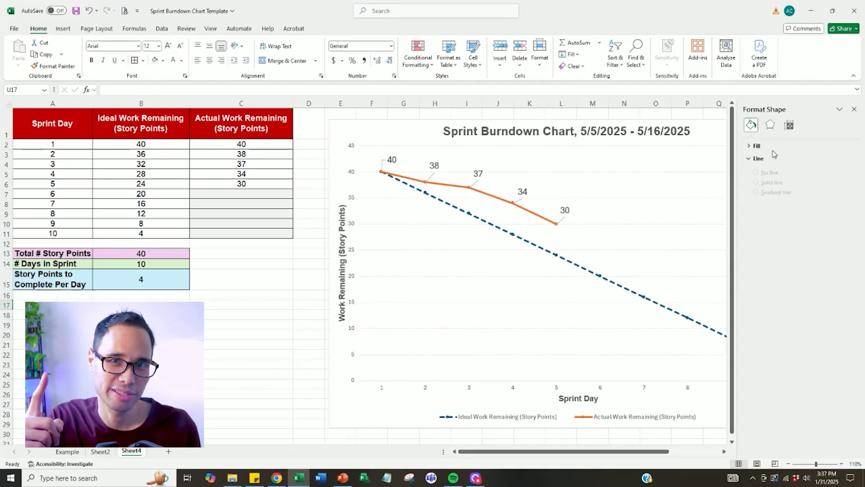
- Enter the formula =C6-5 in C7 so day 6 shows 25
click(853, 109)
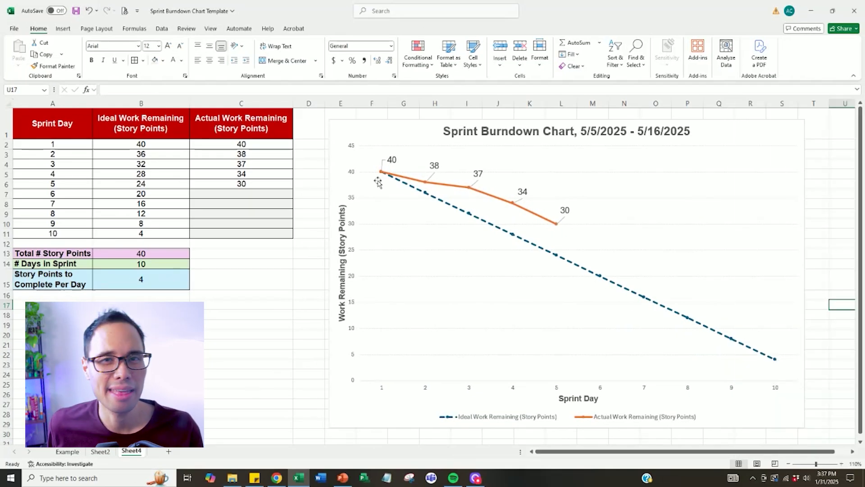
click(266, 191)
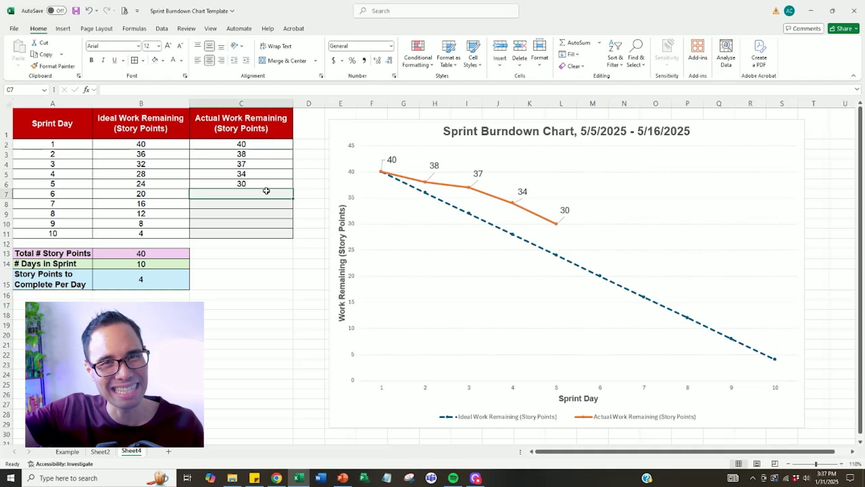
text(=)
key(Up)
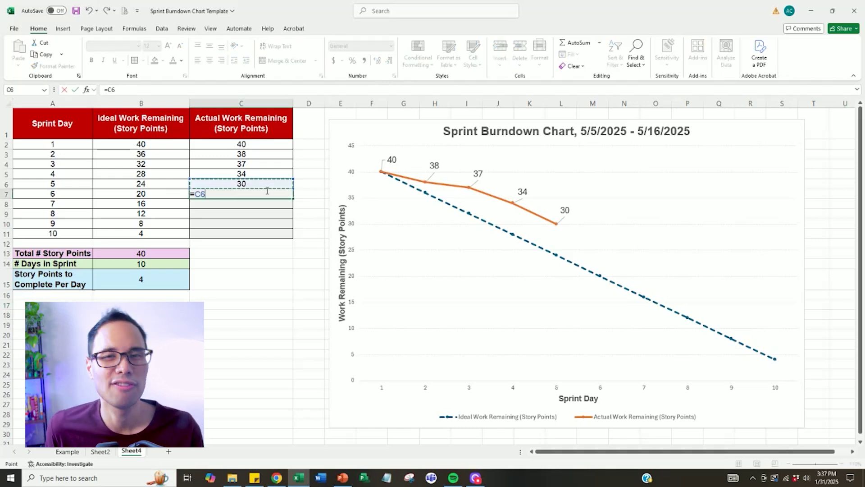
text(-5)
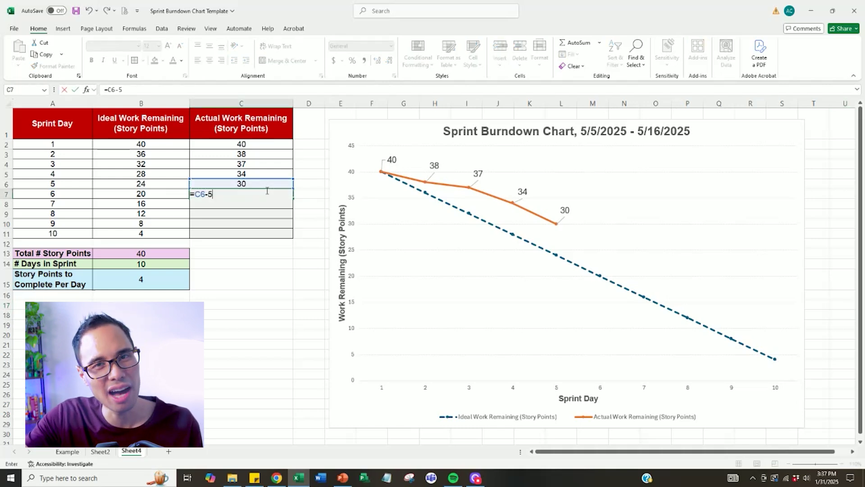
key(Return)
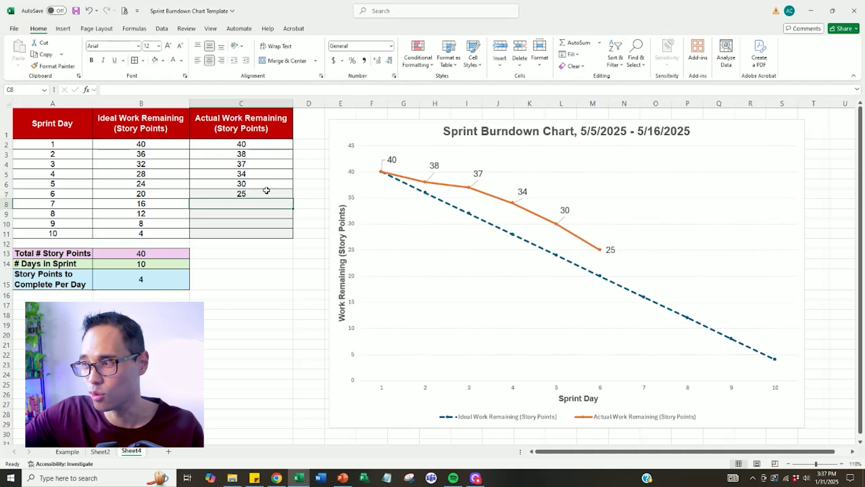
click(606, 252)
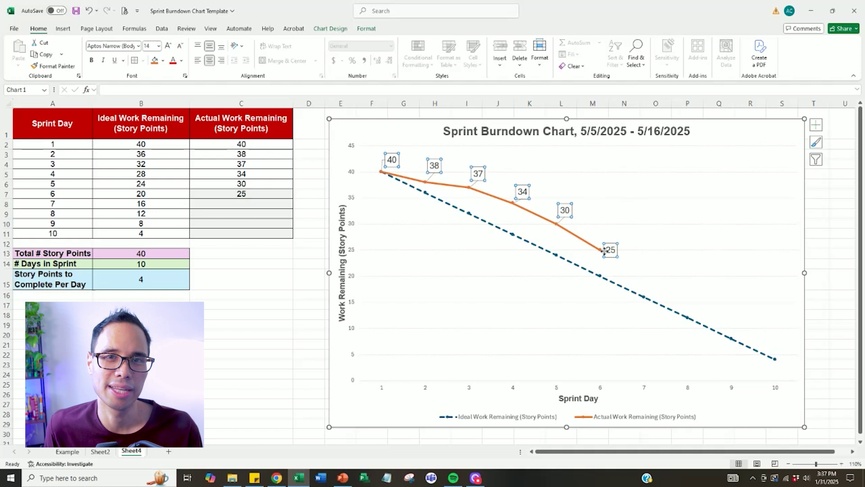
- Enter 16, 10, 6 and 3 into C8:C11 for days 7–10
click(244, 203)
text(16)
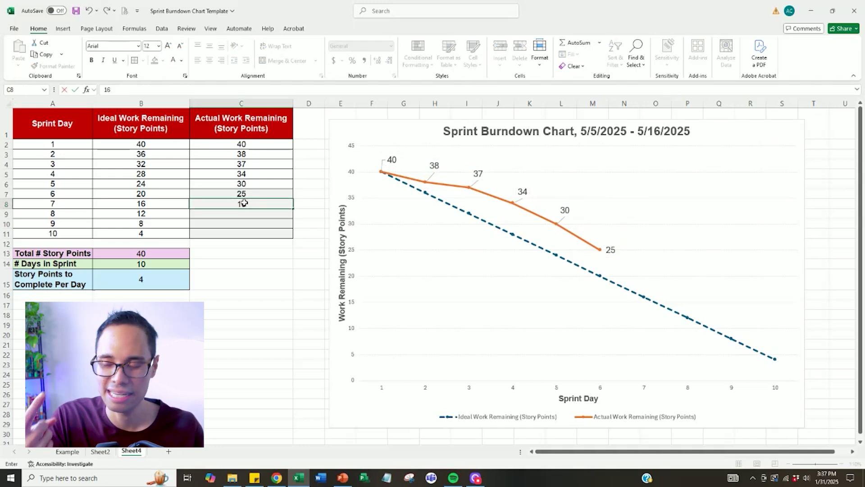
key(Return)
text(10)
key(Return)
text(6)
key(Return)
text(3)
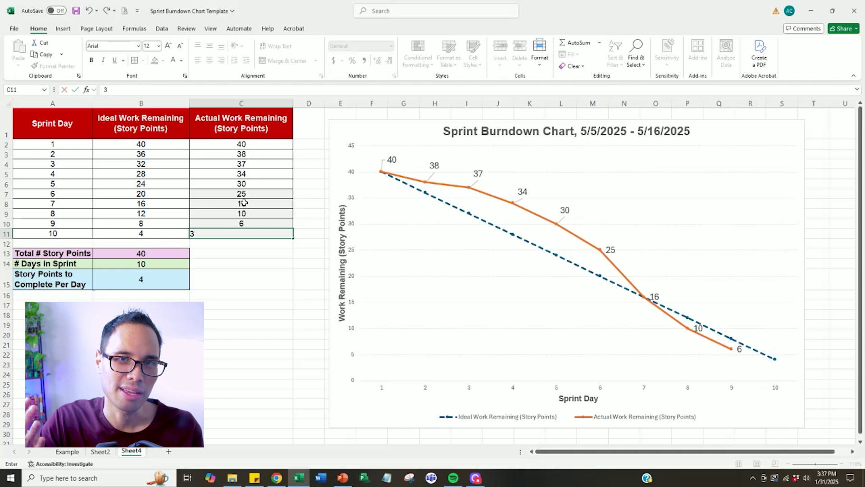
key(Return)
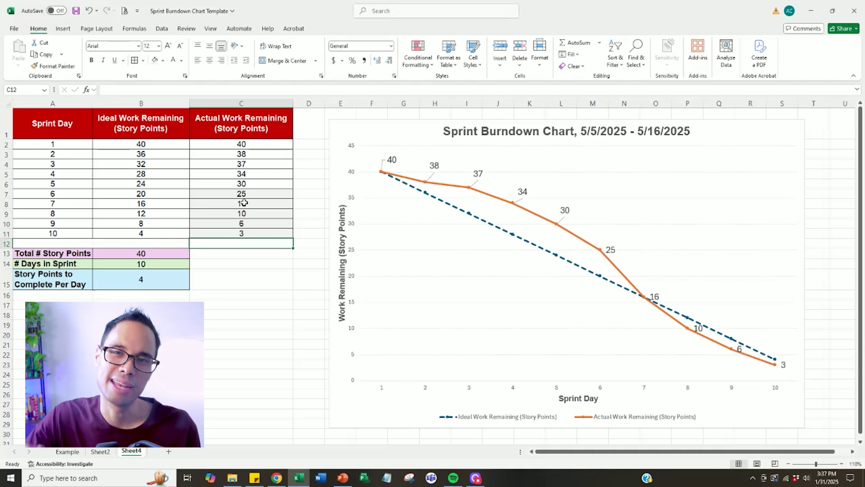
click(251, 351)
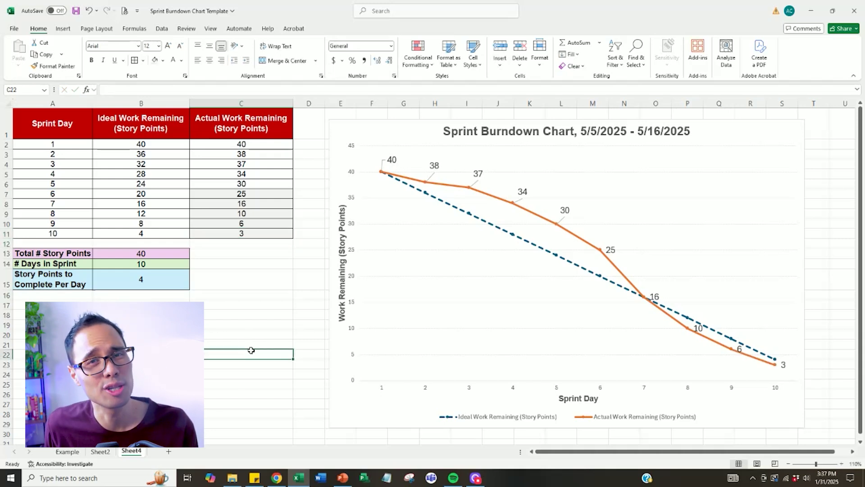
click(657, 299)
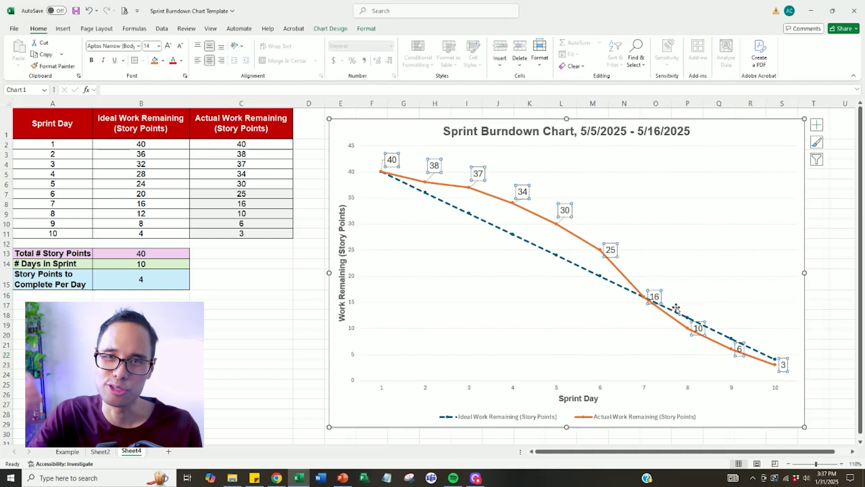
click(817, 326)
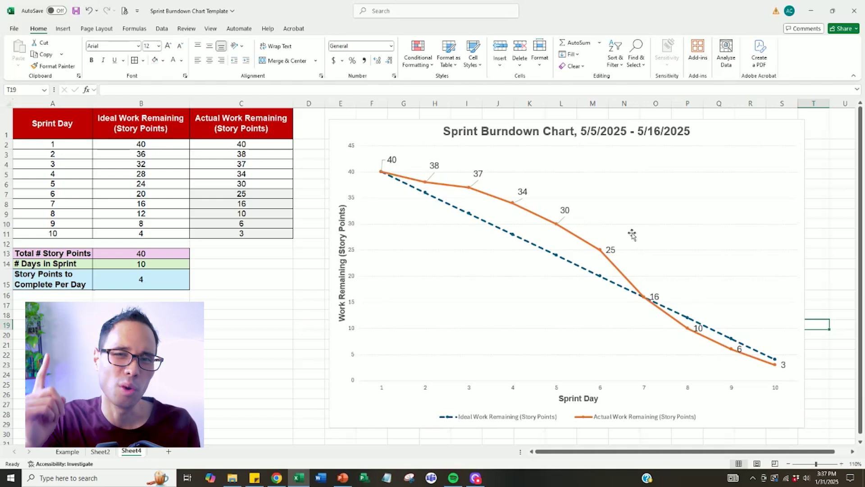
click(728, 151)
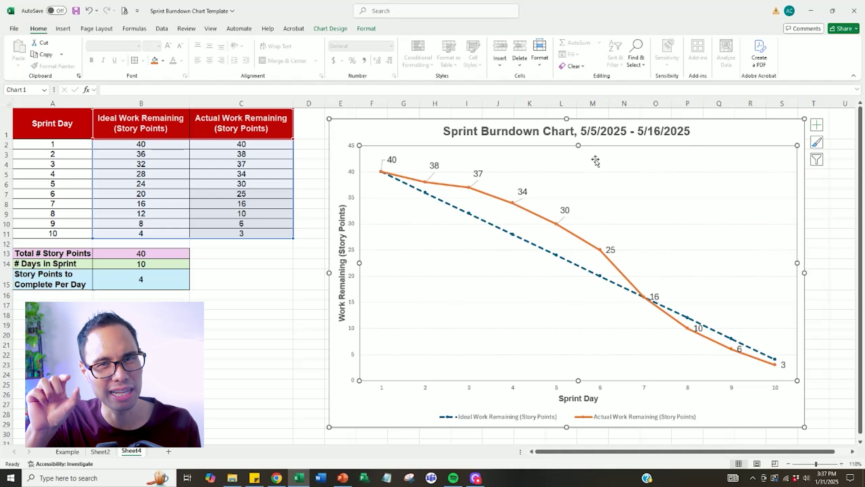
click(745, 136)
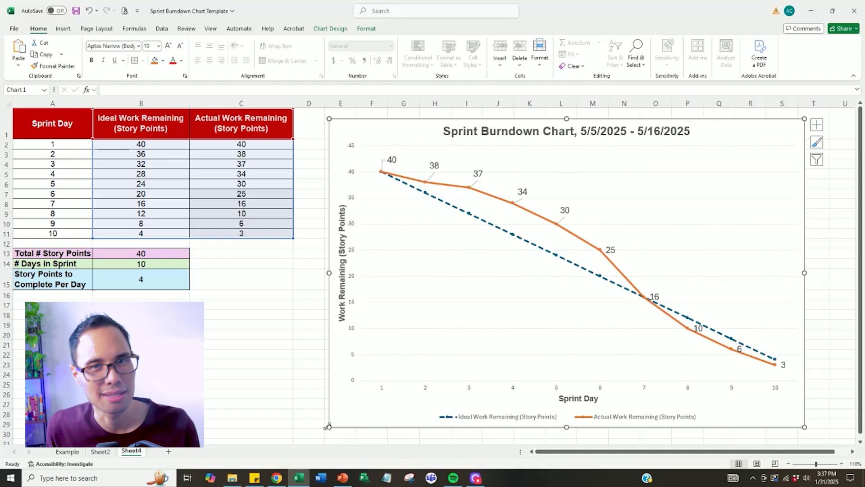
click(342, 477)
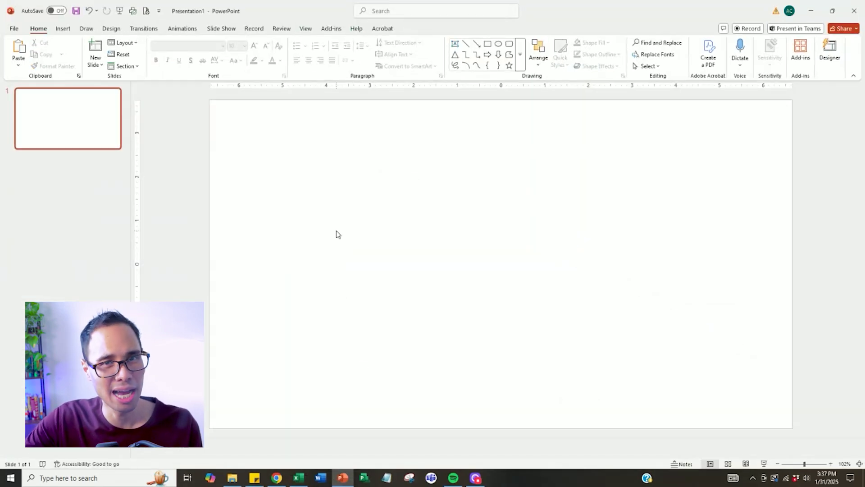
- Paste the burndown chart onto the slide and resize it to fill most of the slide
key(ctrl+v)
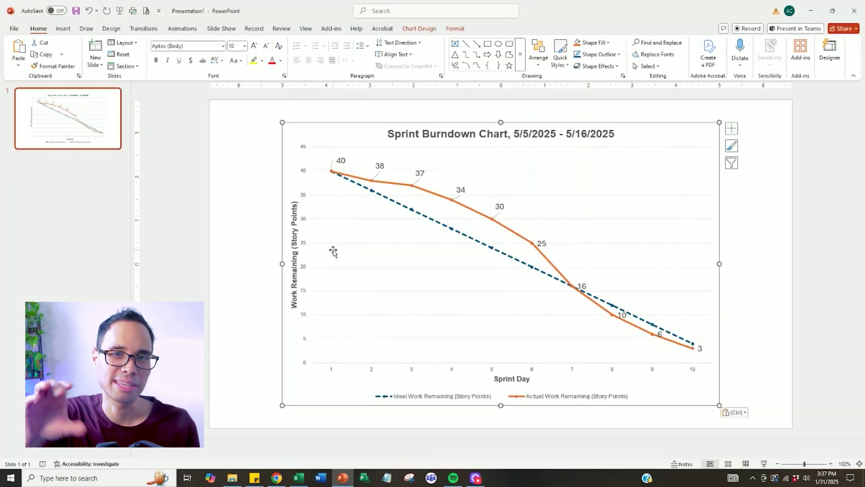
click(201, 230)
click(337, 137)
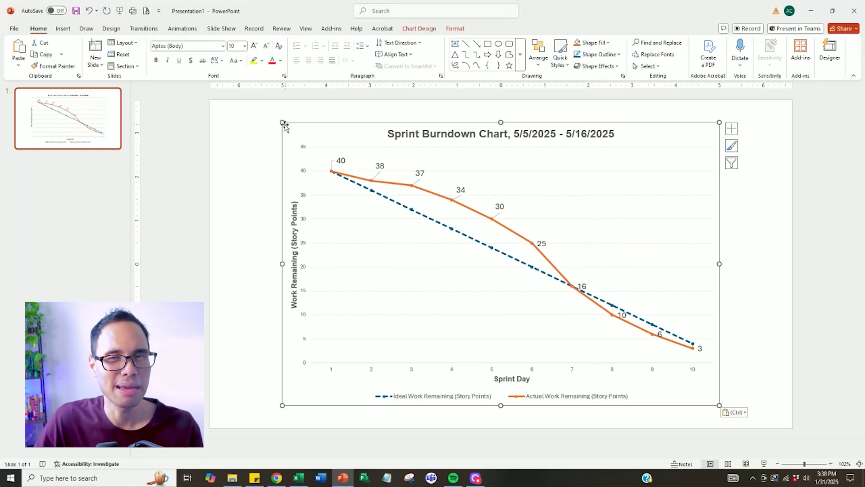
drag(283, 117, 244, 110)
drag(702, 117, 716, 124)
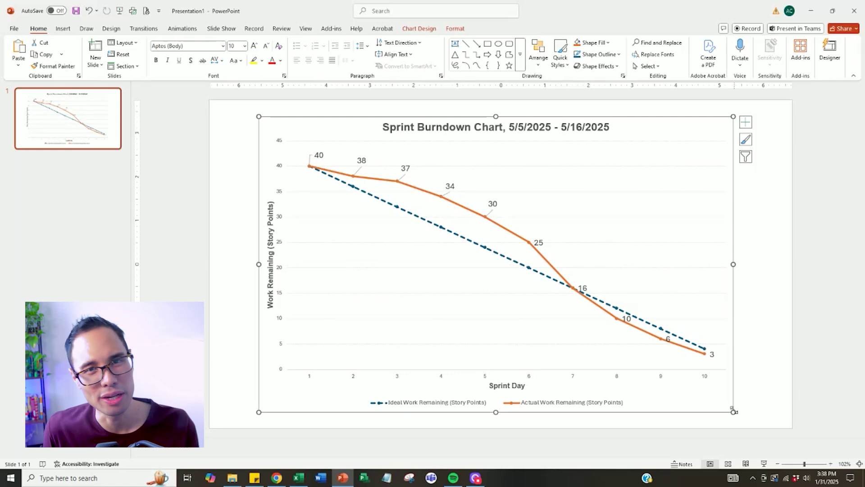
drag(734, 411, 751, 416)
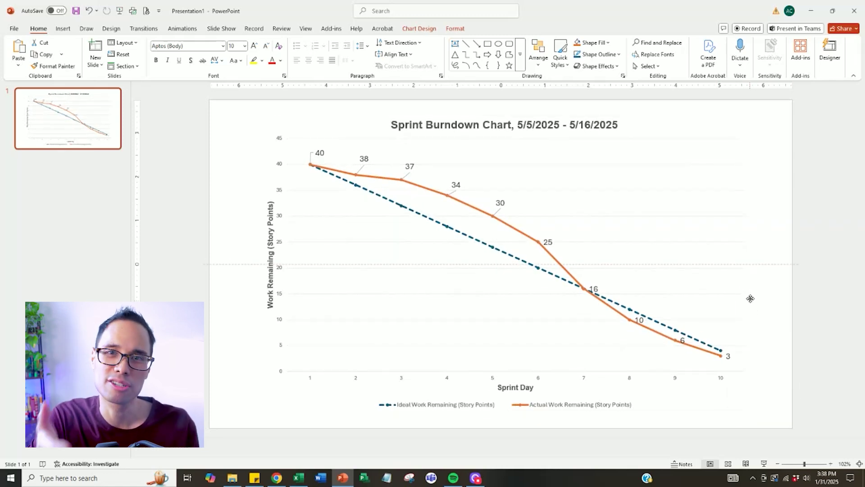
drag(751, 298, 747, 298)
- Minimize PowerPoint to return to the Excel workbook
click(793, 347)
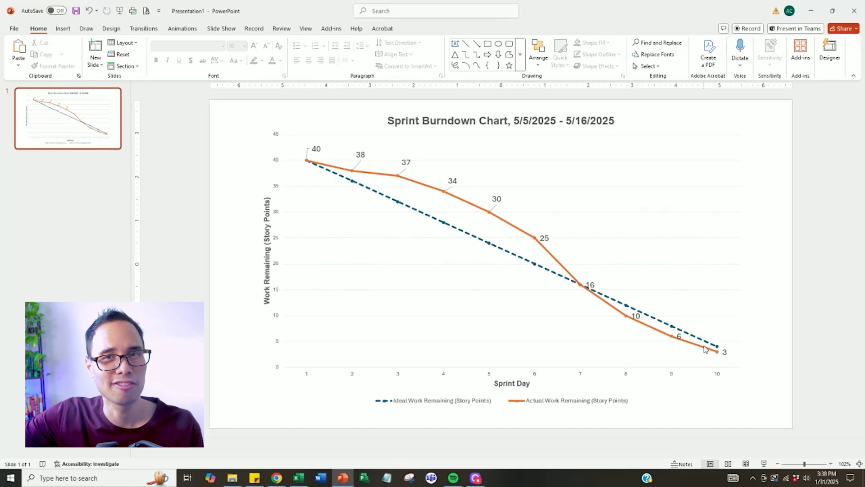
mouse_move(705, 350)
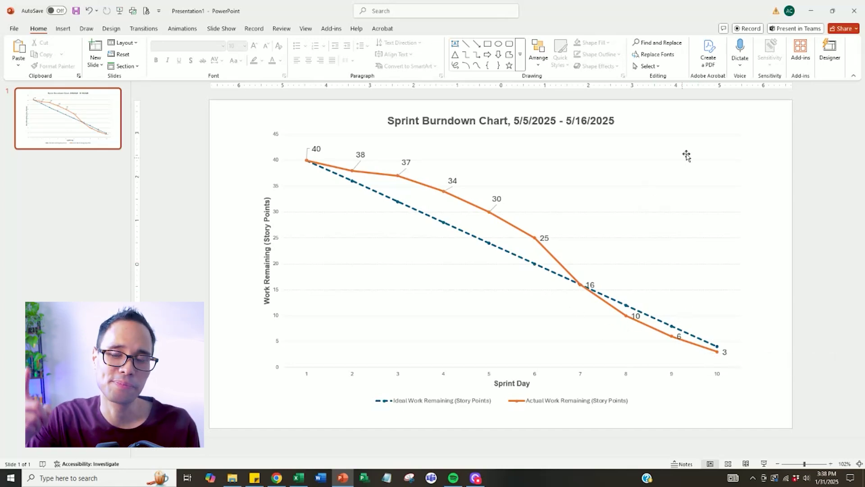
click(814, 10)
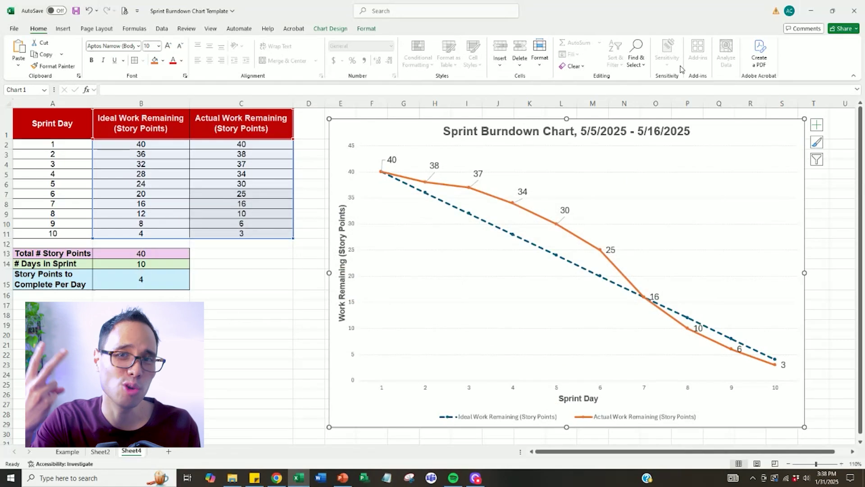
- Enter 10 and 6 as the actual work remaining for days 9 and 10 in C10:C11
click(233, 279)
mouse_move(245, 223)
mouse_down()
mouse_move(256, 250)
mouse_move(255, 223)
mouse_up()
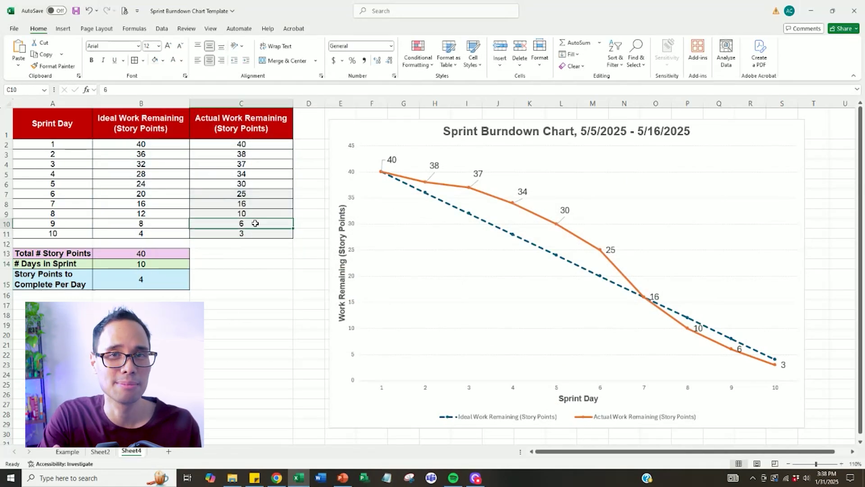
text(10)
key(Return)
text(6)
key(Return)
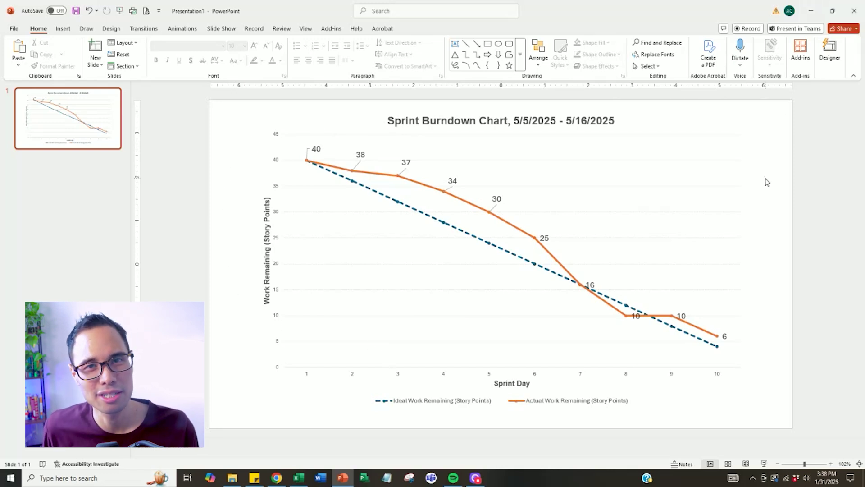
- Drag the day 9, 10 and 8 data labels so each sits above its point
click(685, 312)
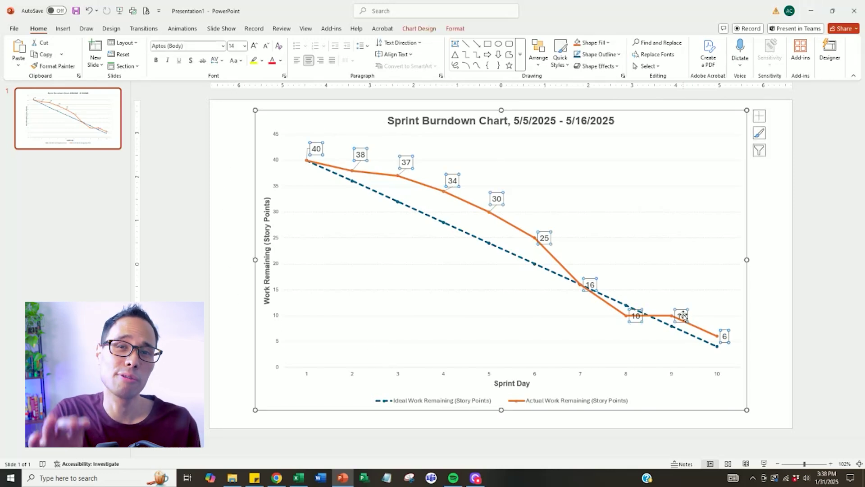
click(683, 311)
drag(683, 307, 680, 301)
click(725, 335)
drag(724, 336, 724, 323)
click(635, 316)
drag(639, 293, 640, 294)
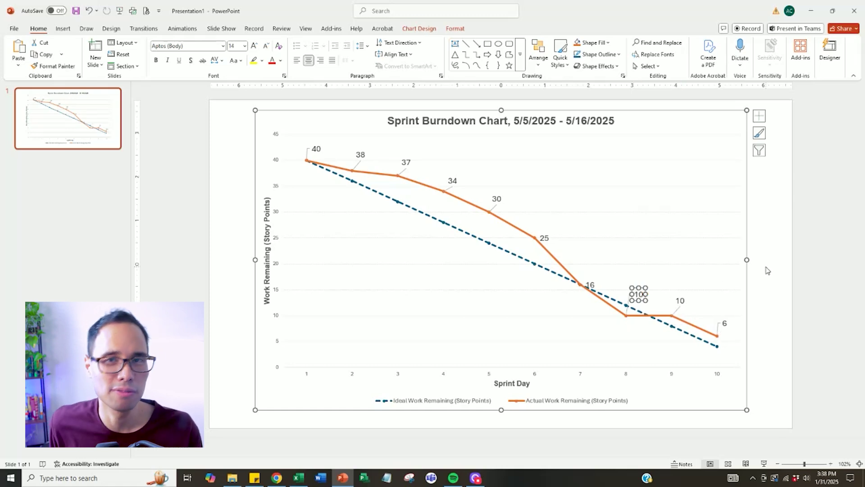
click(779, 263)
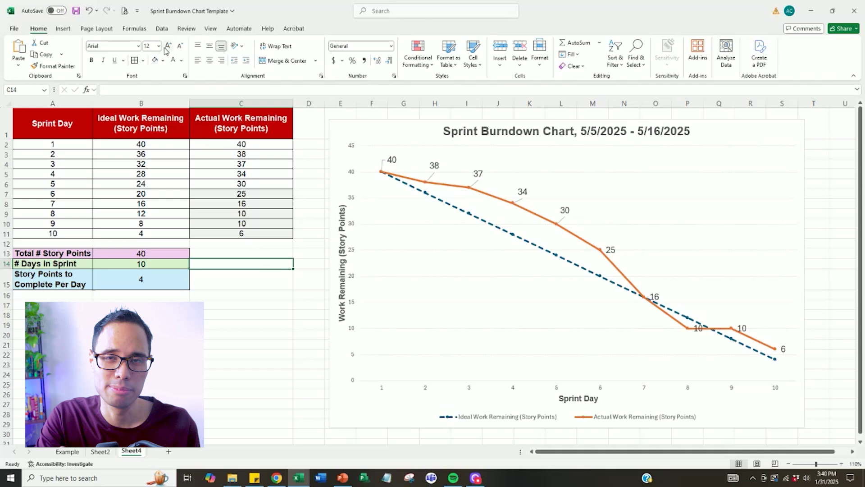
- Draw a left-right block arrow across the middle of the burndown chart
click(63, 28)
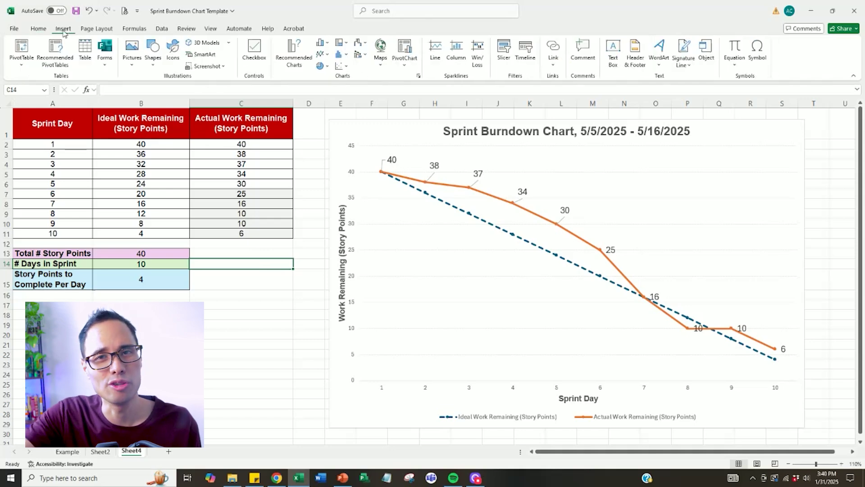
click(153, 63)
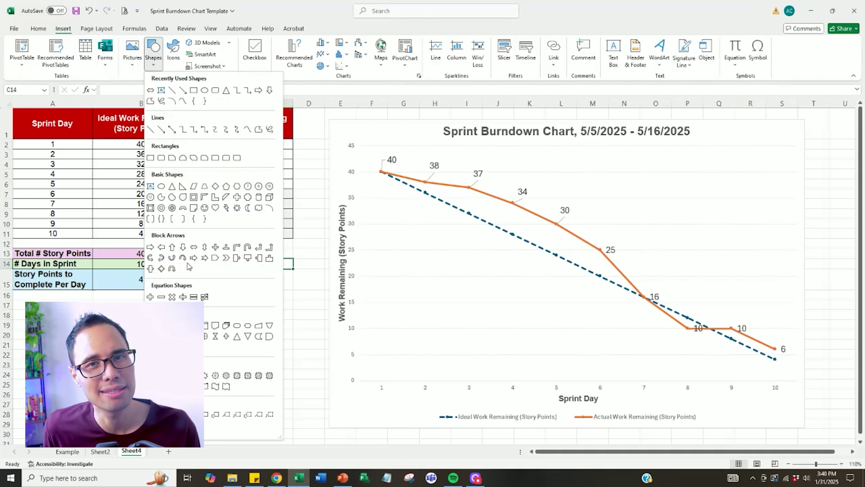
click(194, 248)
drag(376, 301, 607, 326)
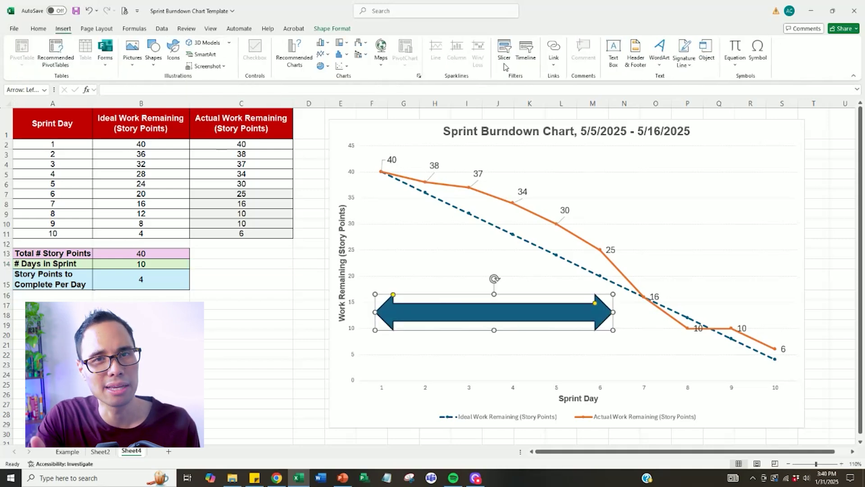
- Add a bold 18-point 'BEHIND SCHEDULE' text box positioned above the arrow
click(613, 52)
drag(398, 262, 528, 283)
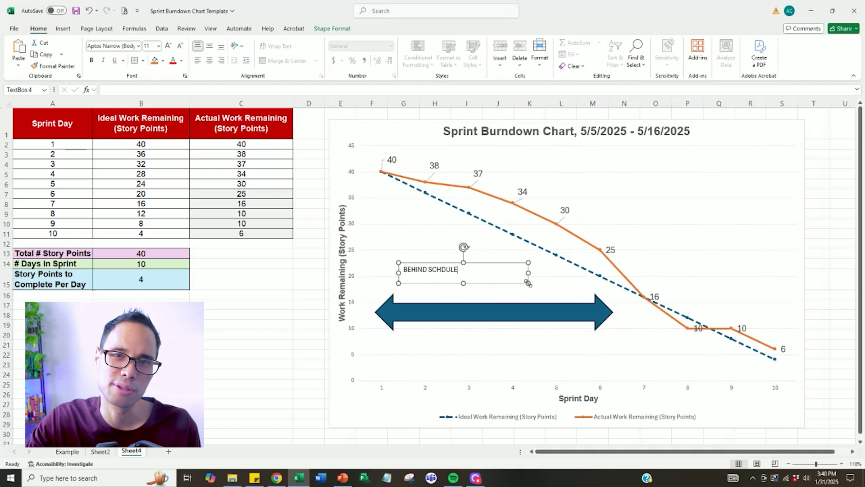
key(ctrl+a)
key(ctrl+b)
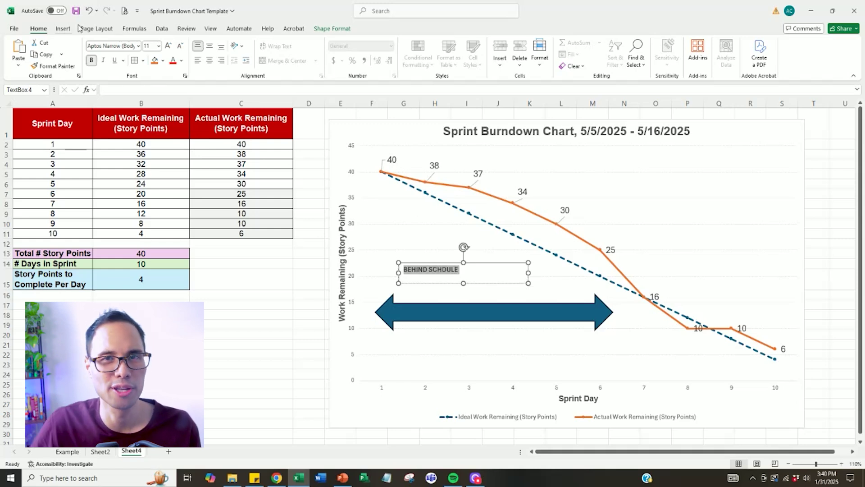
click(167, 46)
click(168, 46)
click(167, 46)
click(168, 47)
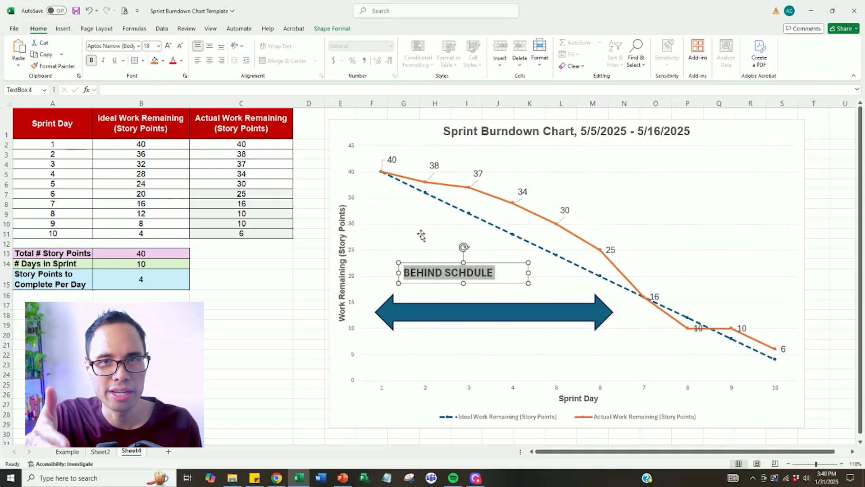
click(471, 272)
text(E)
drag(515, 261, 547, 274)
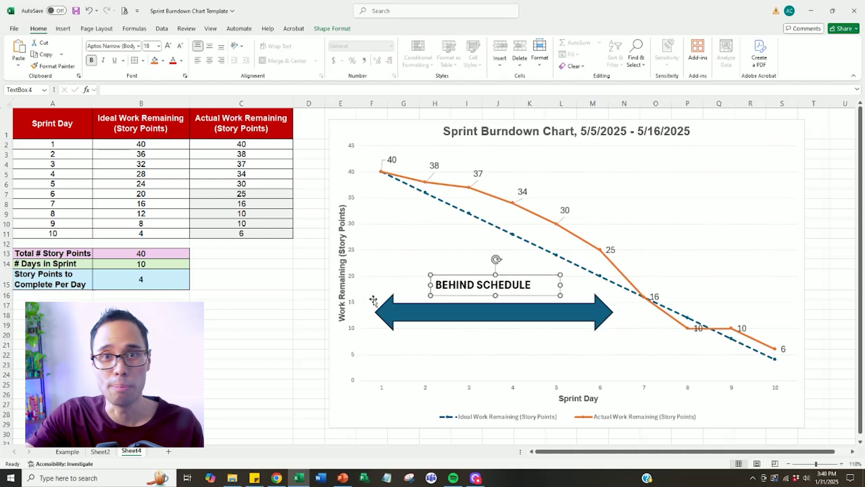
click(234, 334)
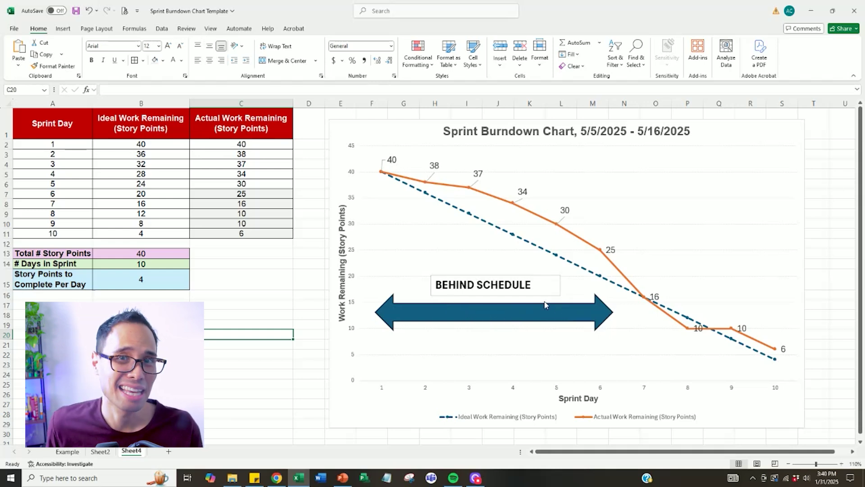
- Duplicate the BEHIND SCHEDULE label as 'Ahead of Schedule' near days 8–9, narrowed to wrap
click(529, 283)
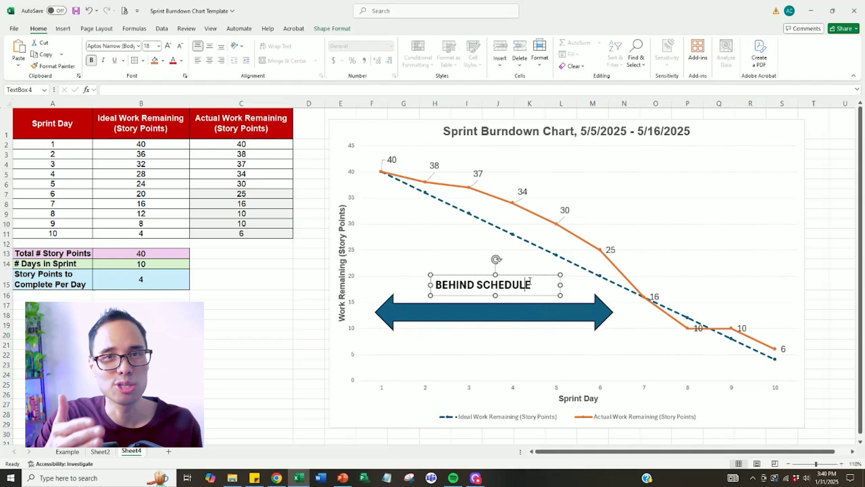
key(ctrl+d)
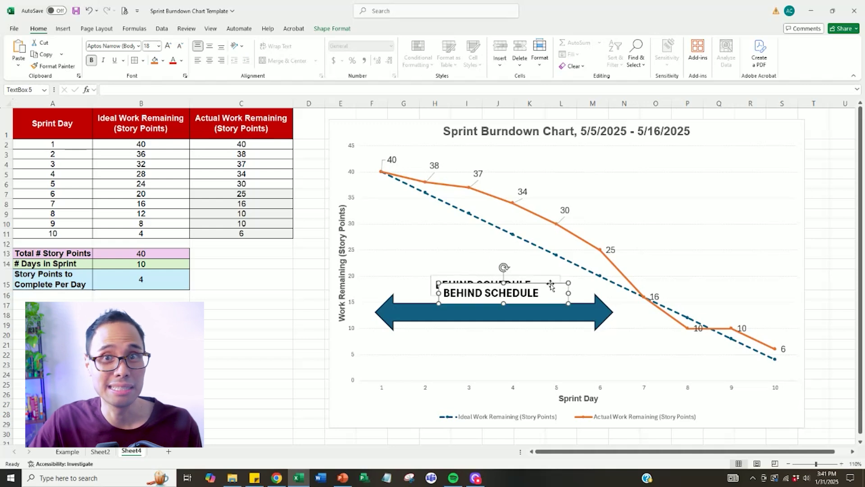
double_click(551, 285)
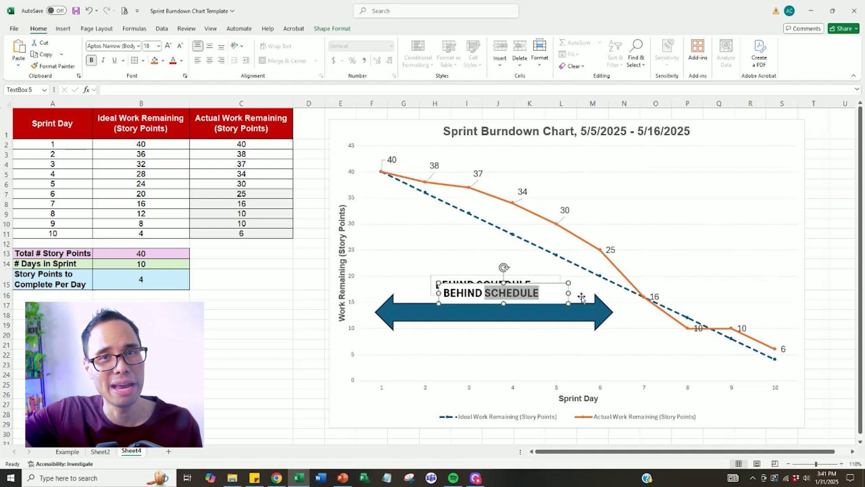
drag(564, 285, 742, 346)
text(Ahead of Schedule)
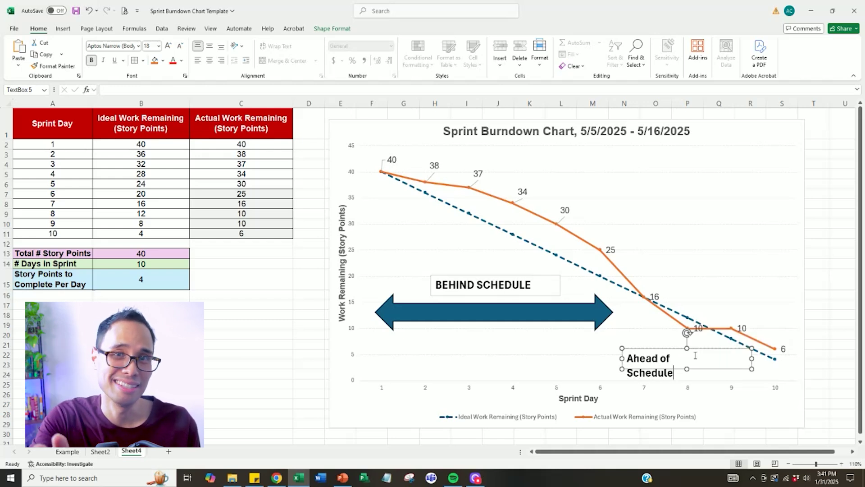
drag(757, 375, 708, 350)
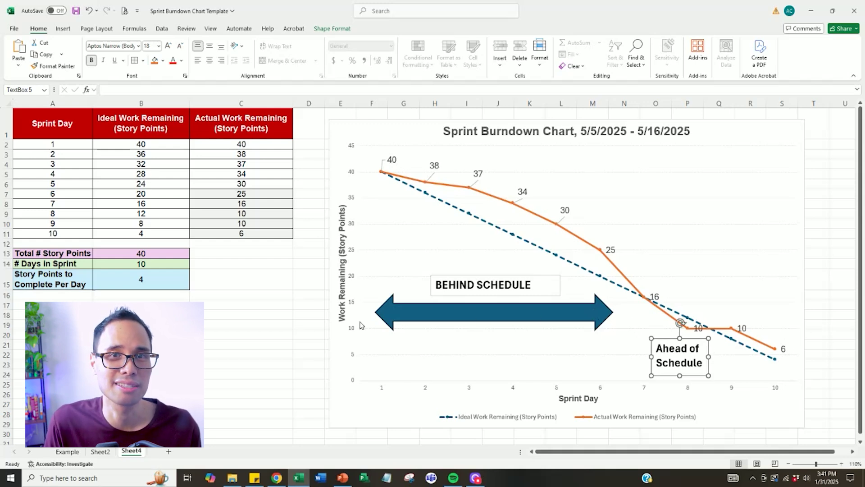
click(261, 332)
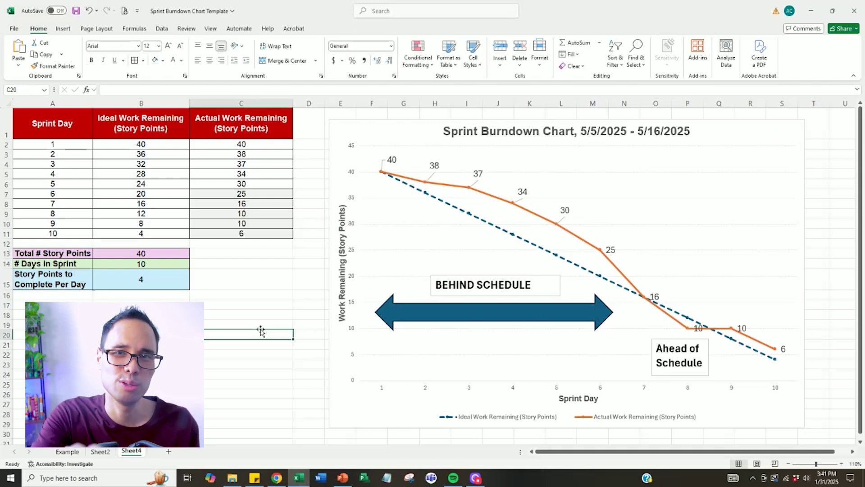